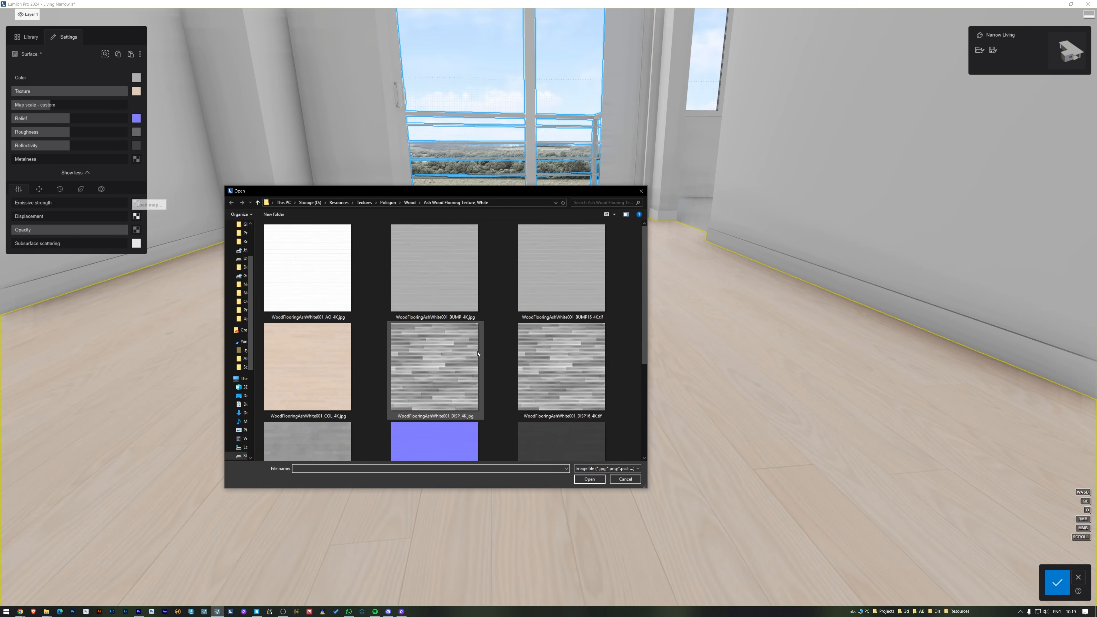
# Step: Load WoodFlooringAshWhite001_DISP_4K.jpg as the floor material's displacement map and save the material changes
pyautogui.doubleClick(469, 353)
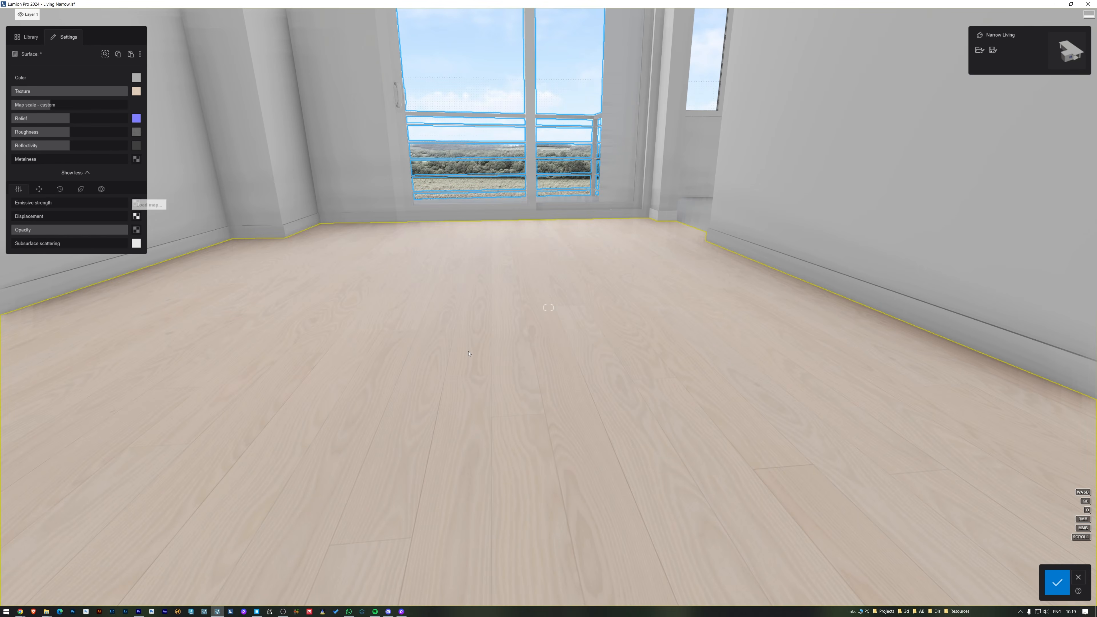
pyautogui.click(467, 353)
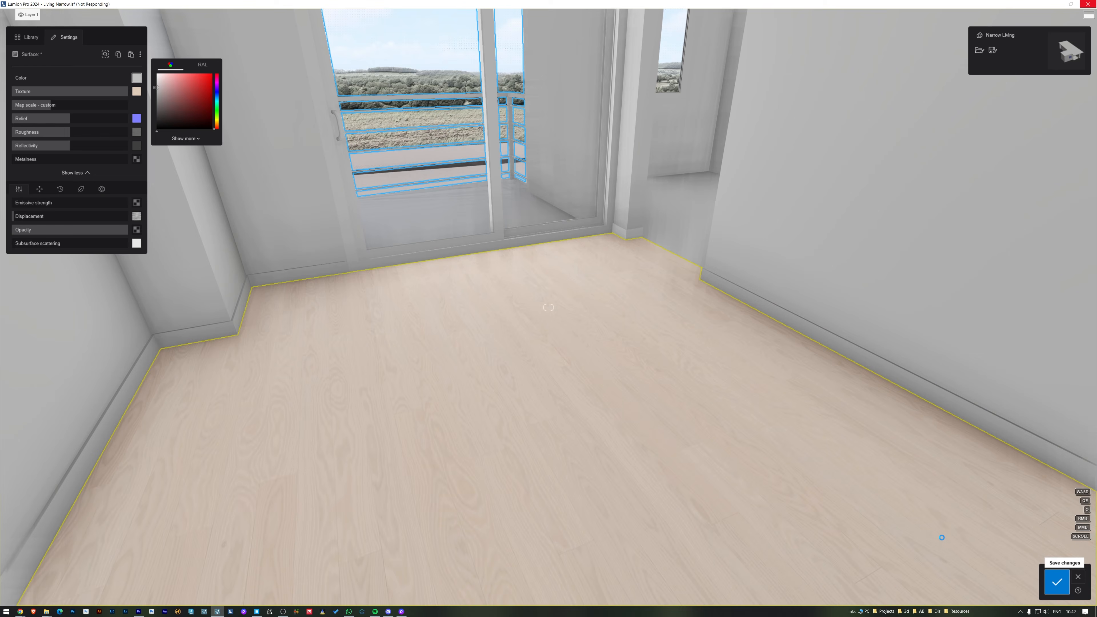
pyautogui.click(917, 521)
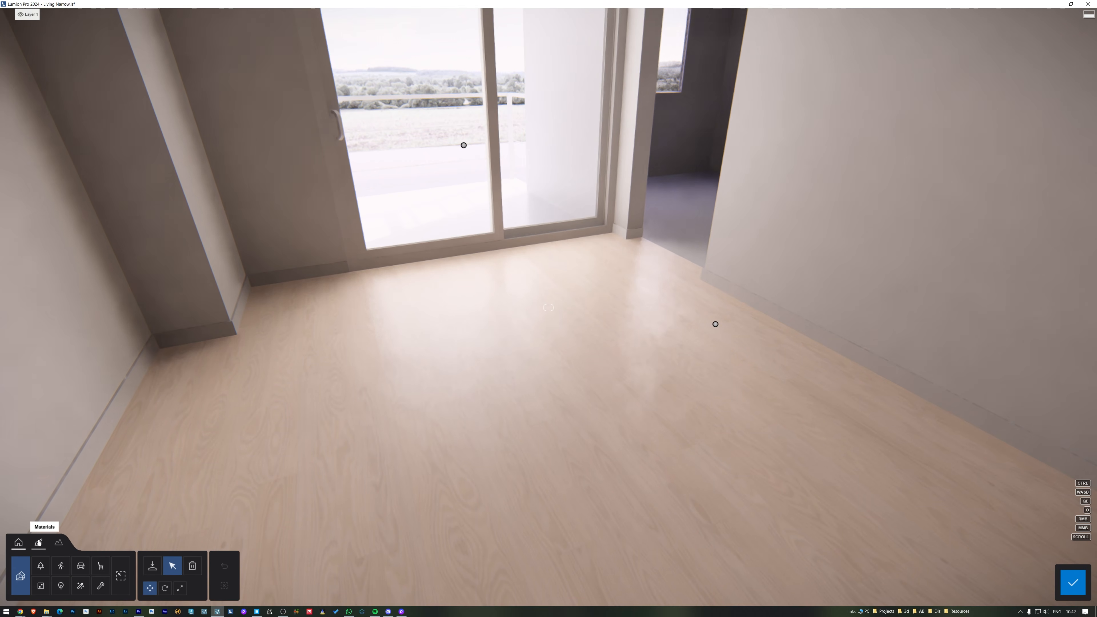
# Step: Tint the wood floor material brown by lowering its texture strength so the colour blends through
pyautogui.click(39, 542)
pyautogui.click(437, 445)
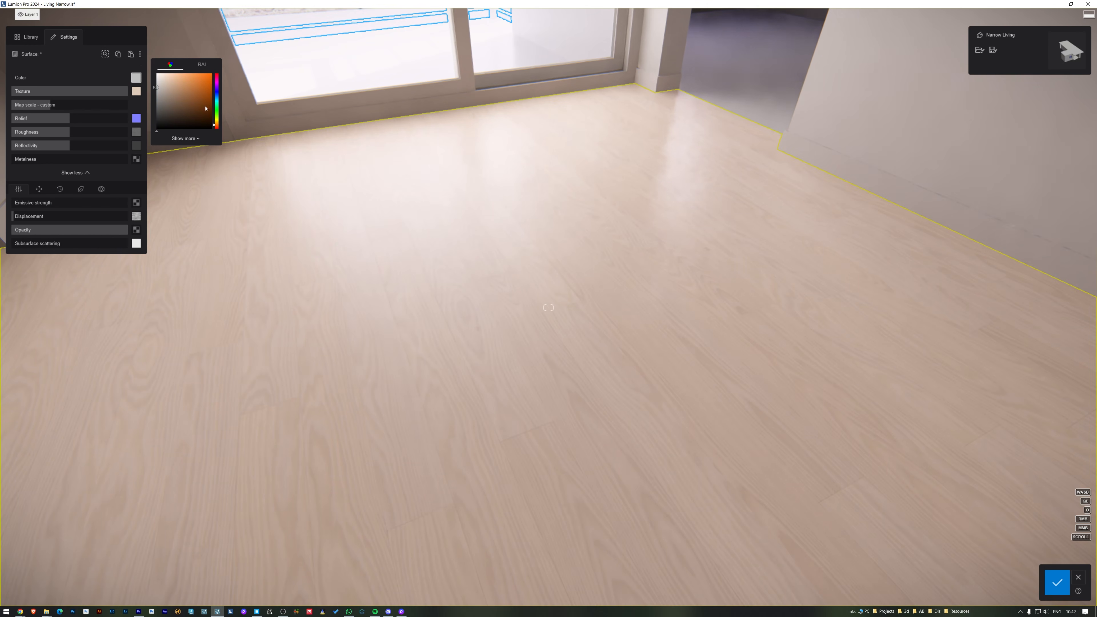
pyautogui.moveTo(124, 91); pyautogui.dragTo(97, 96)
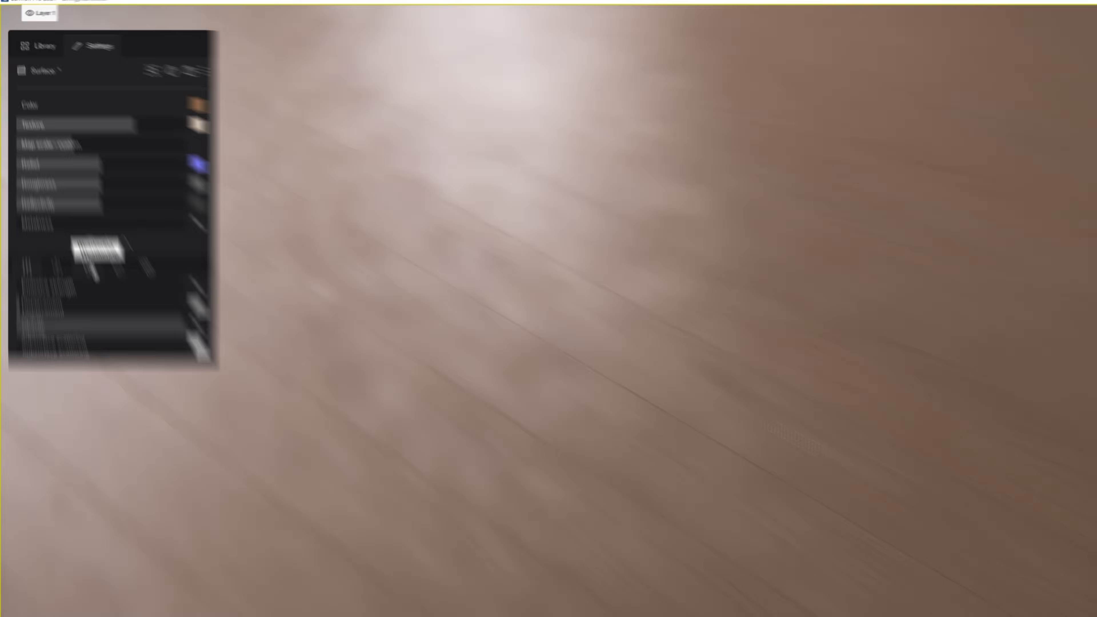
# Step: Apply Wood-type weathering to the floor material and raise the weathering strength
pyautogui.click(60, 189)
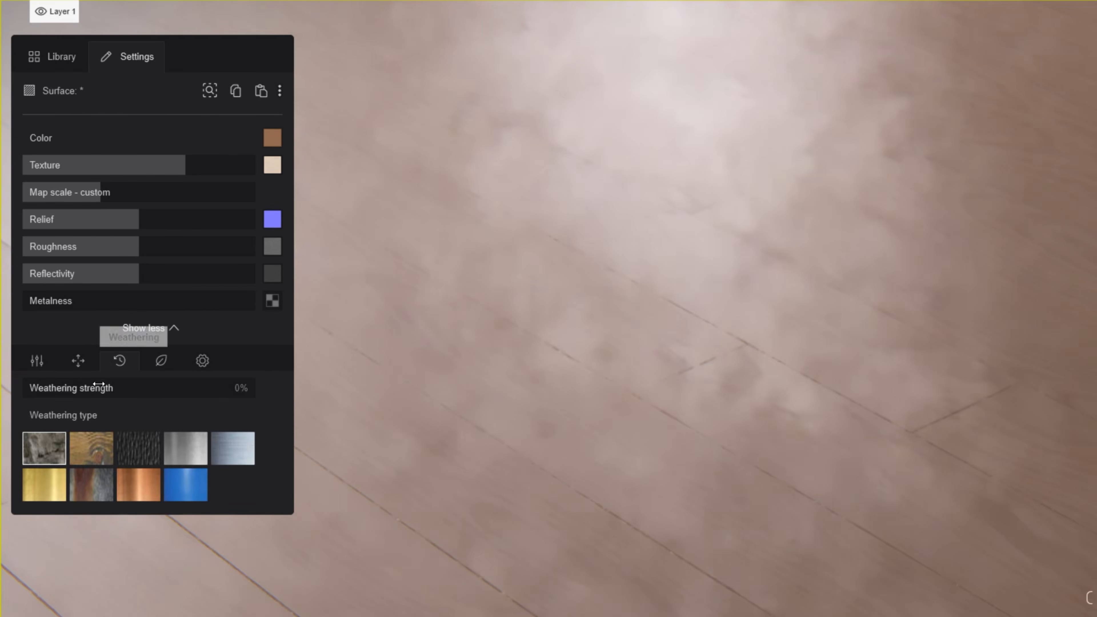
pyautogui.click(86, 447)
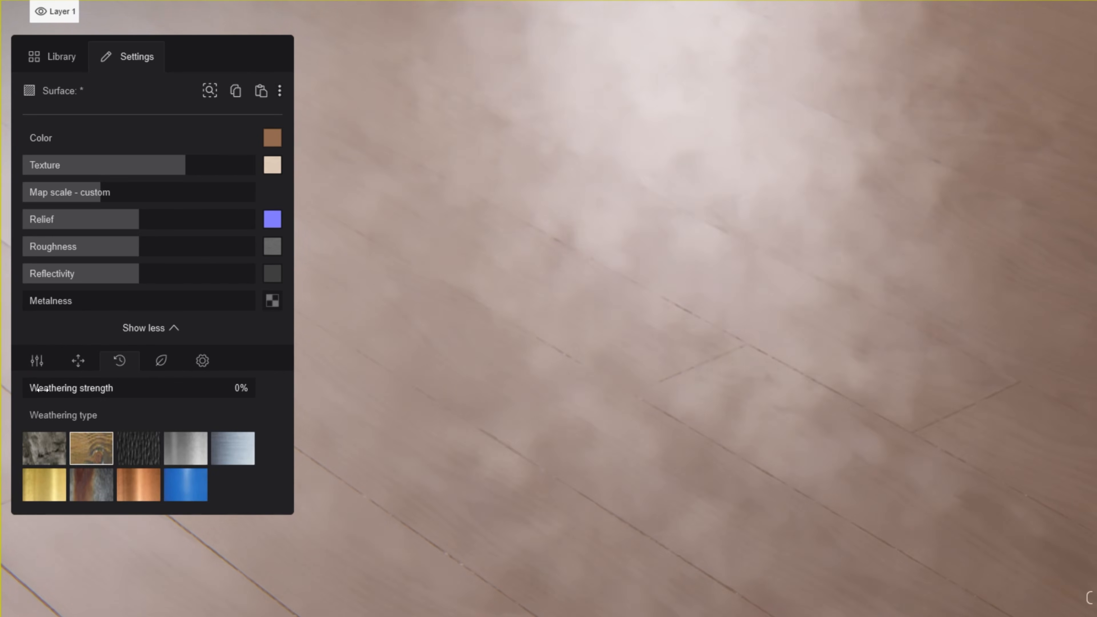
pyautogui.moveTo(191, 389); pyautogui.dragTo(228, 397)
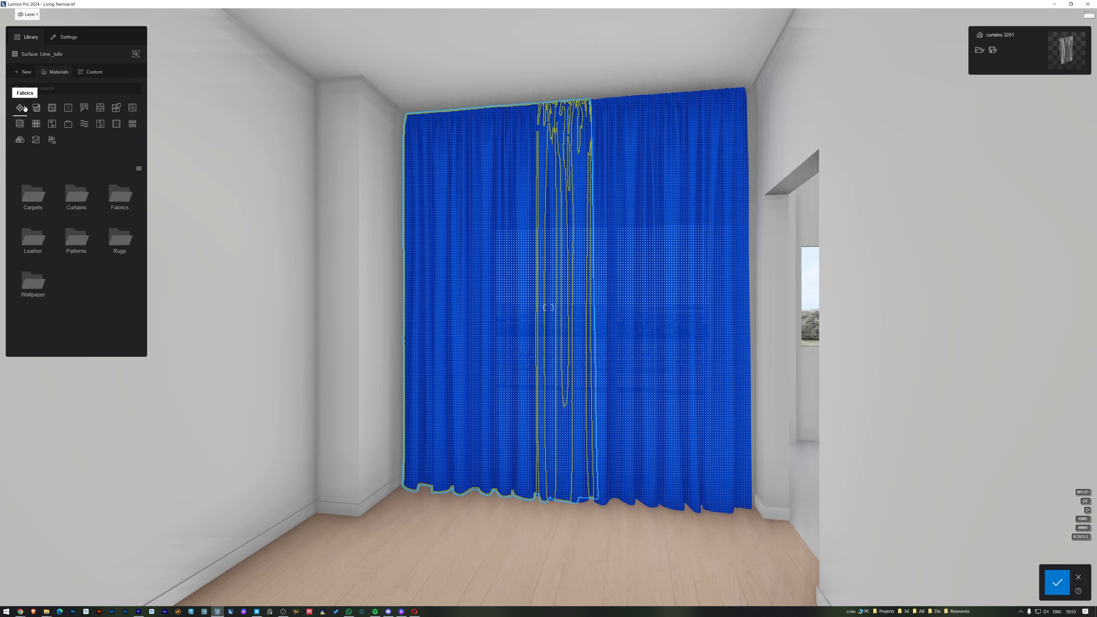
# Step: Apply the Curtains 002 material from the Fabrics category's Curtains folder to the Lime._tulle curtain surface
pyautogui.click(33, 73)
pyautogui.click(44, 74)
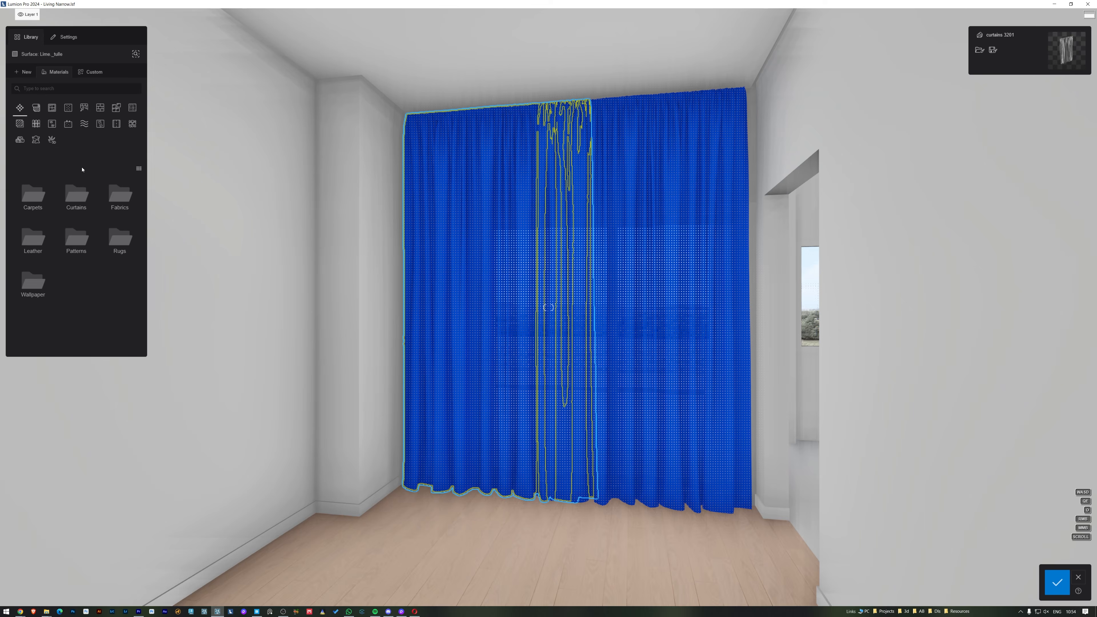
pyautogui.click(168, 350)
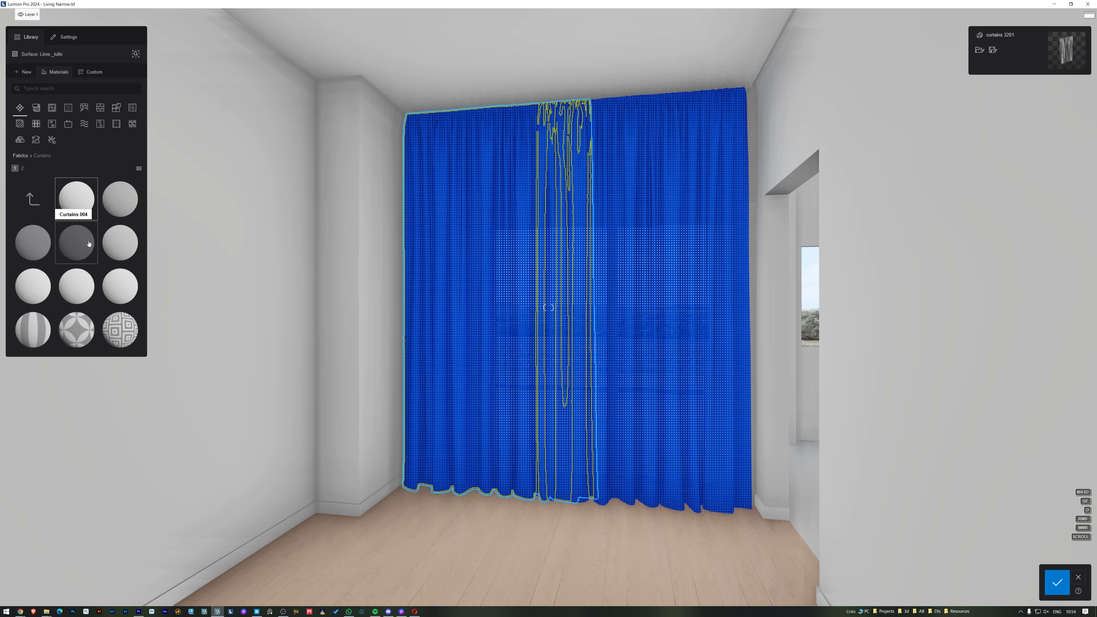
pyautogui.scroll(-1, 82, 281)
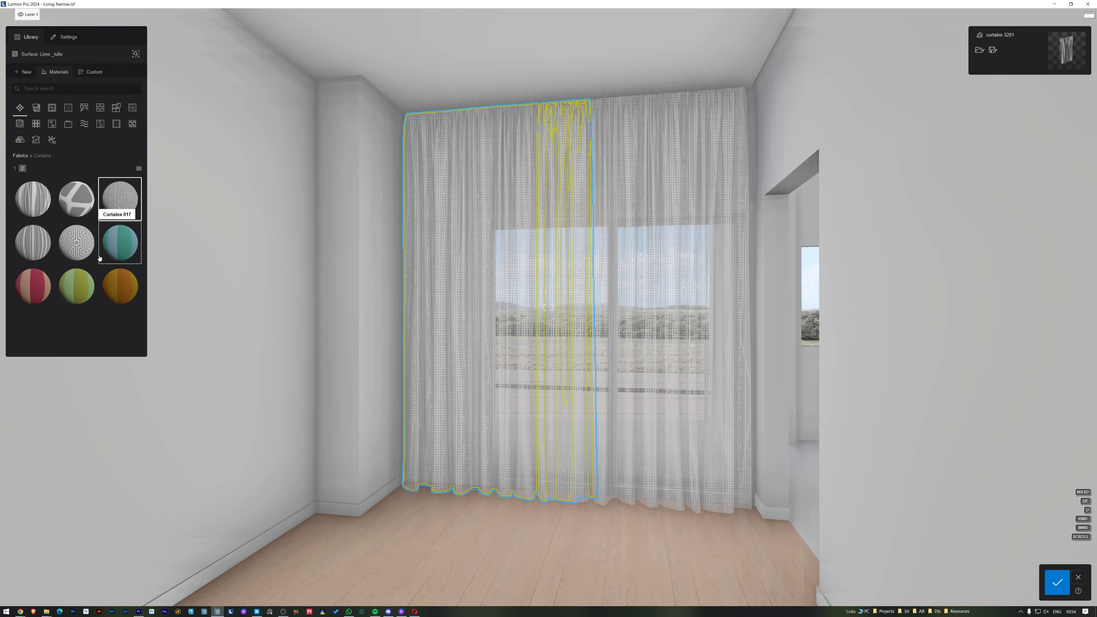
pyautogui.scroll(1, 100, 258)
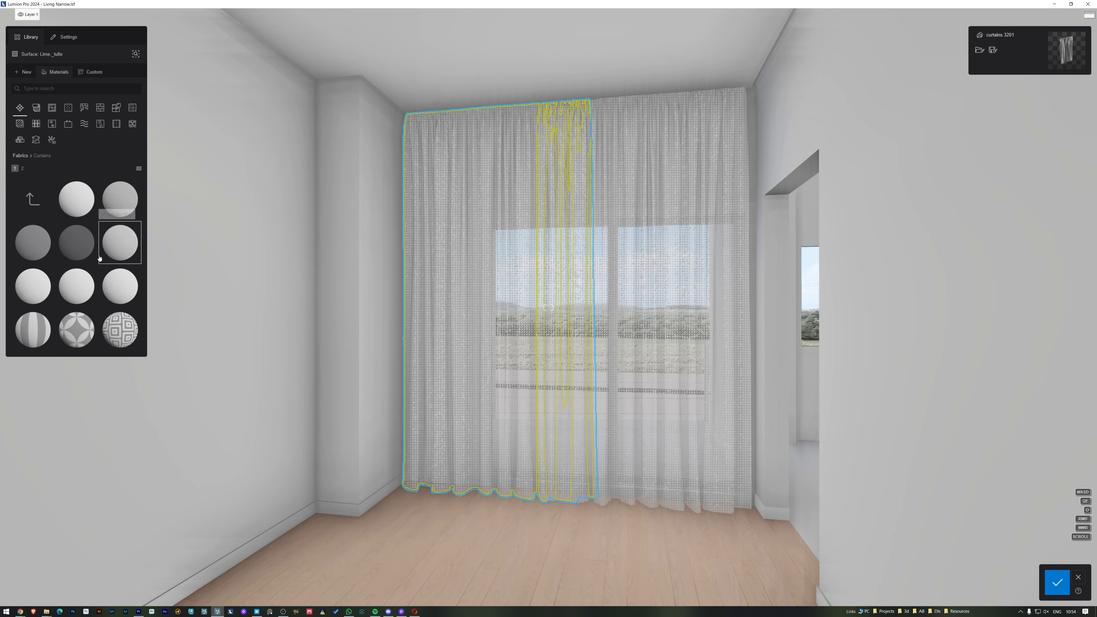
pyautogui.click(116, 200)
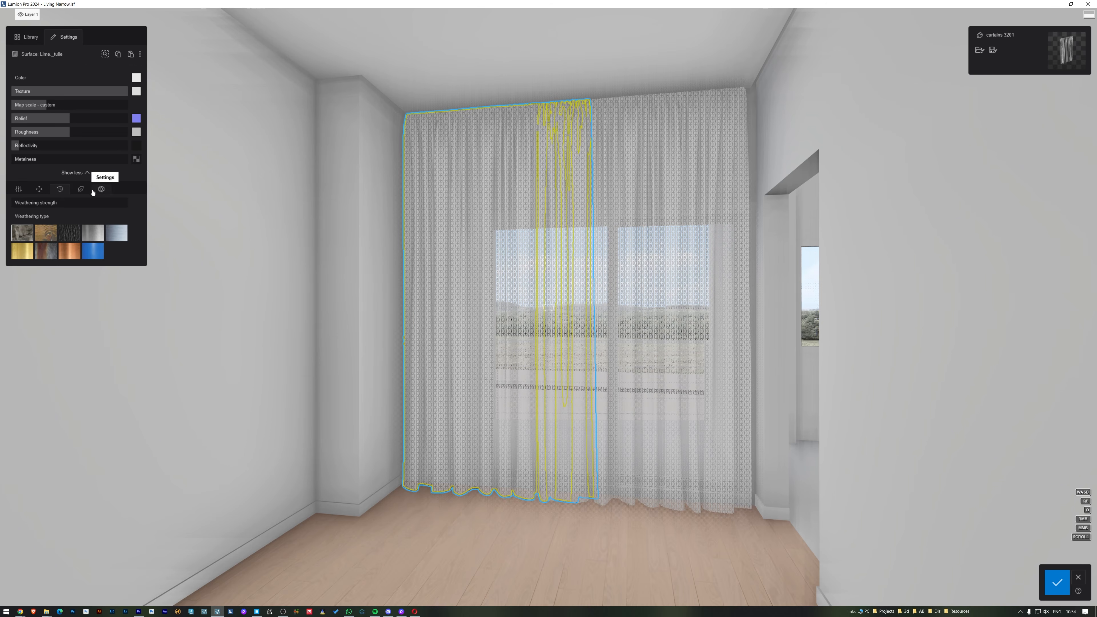
# Step: Set the curtain material's opacity to 100% and its subsurface scattering to 28%
pyautogui.click(20, 189)
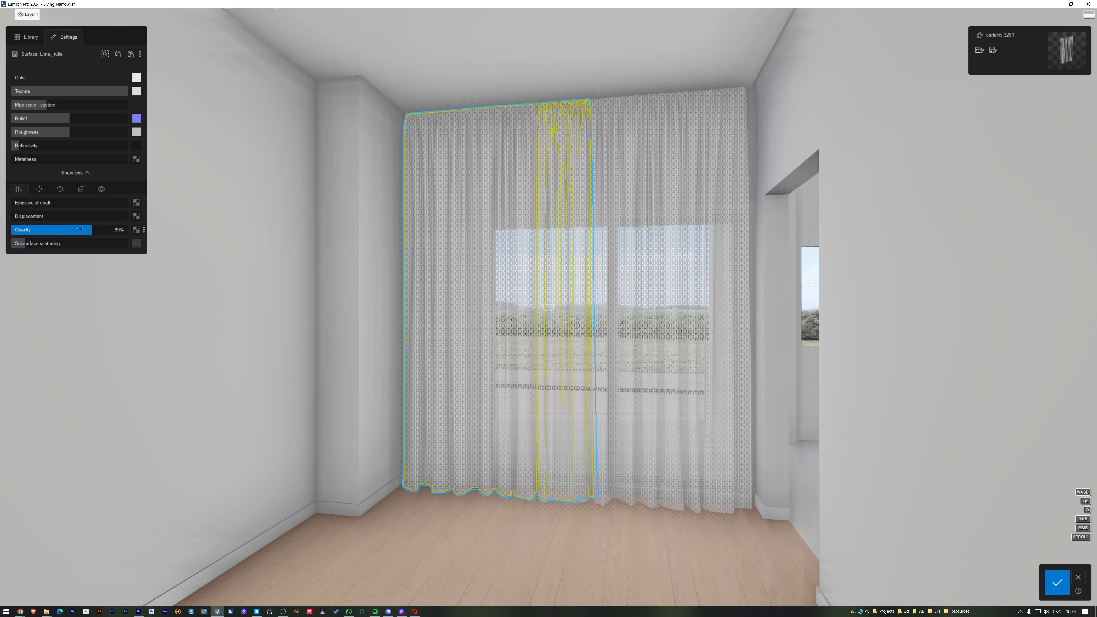
pyautogui.moveTo(116, 230); pyautogui.dragTo(140, 229)
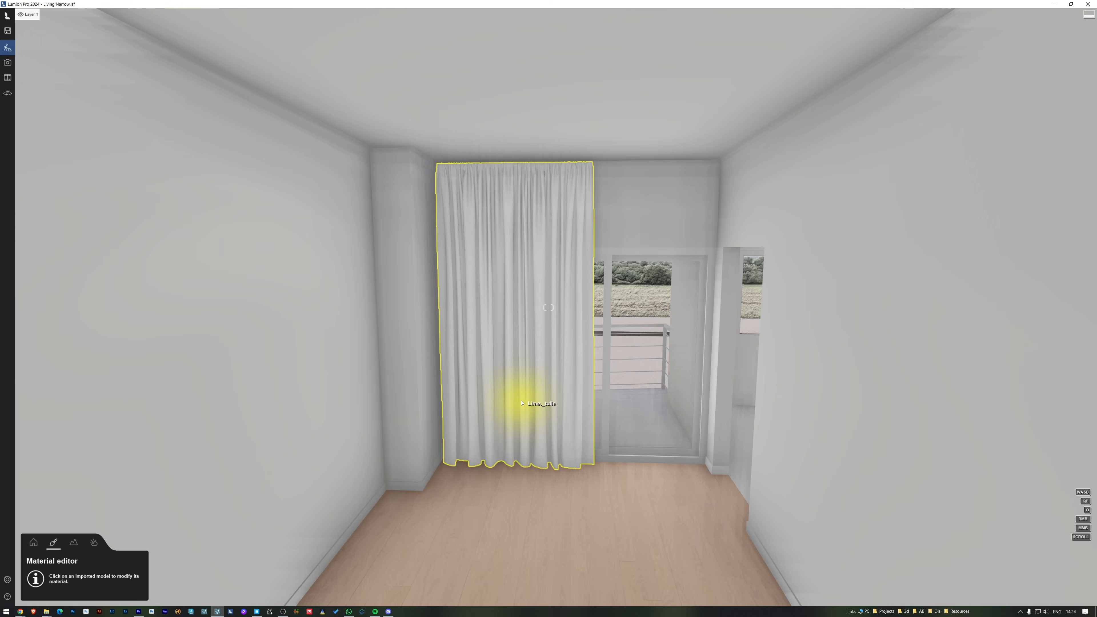
pyautogui.click(508, 393)
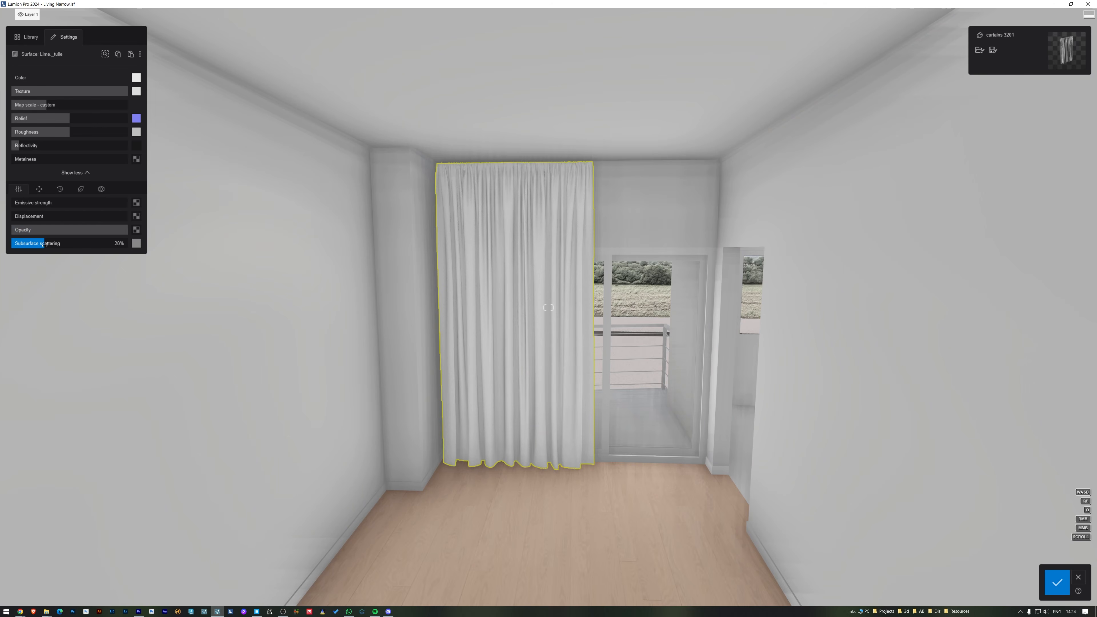
pyautogui.click(132, 243)
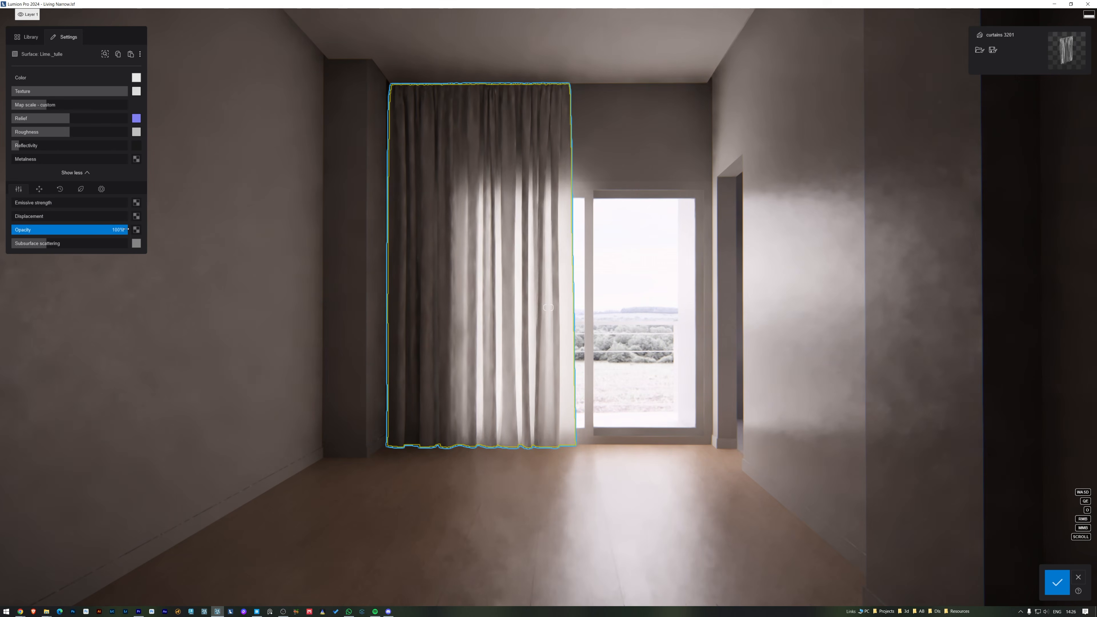
# Step: Lower the curtain material's opacity slightly, tint it blue by reducing the texture strength, and save the changes
pyautogui.moveTo(120, 235); pyautogui.dragTo(118, 236)
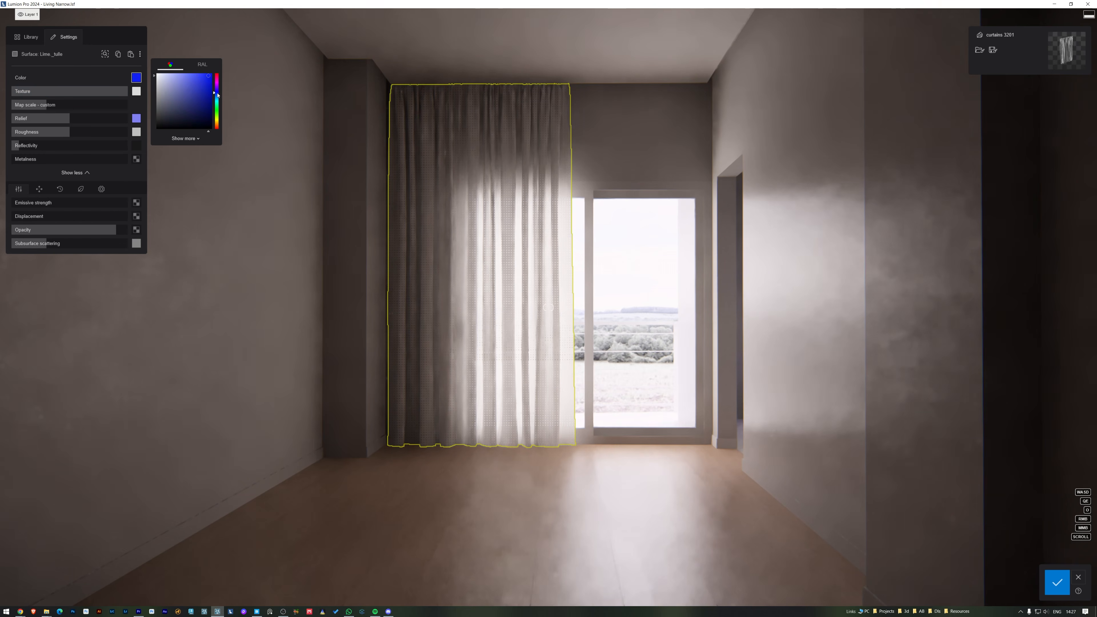
pyautogui.moveTo(123, 91); pyautogui.dragTo(47, 99)
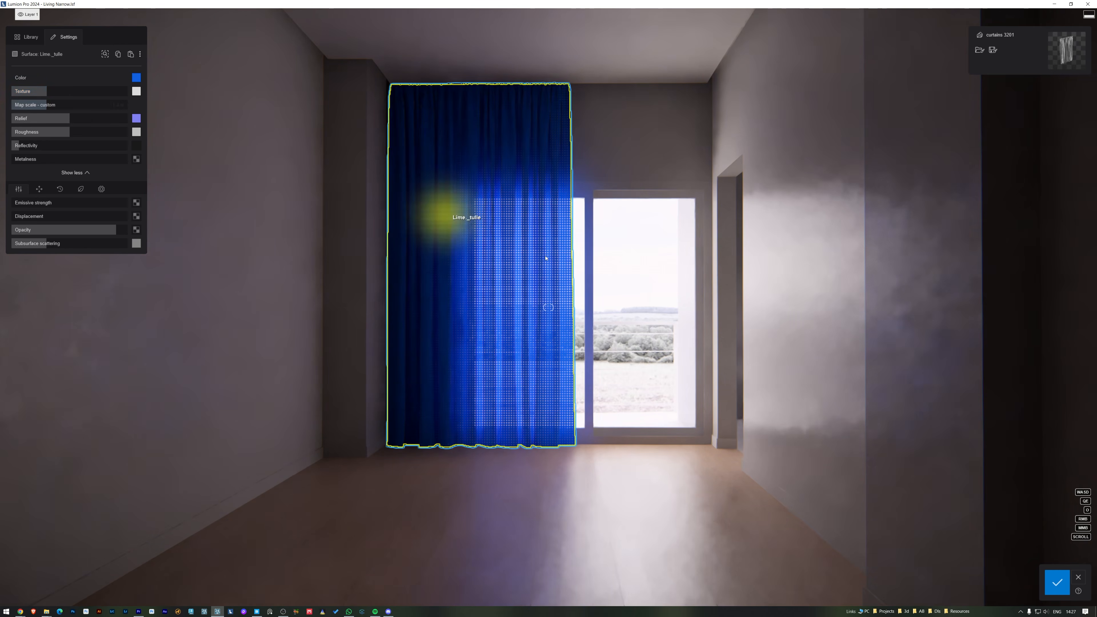
pyautogui.click(1056, 584)
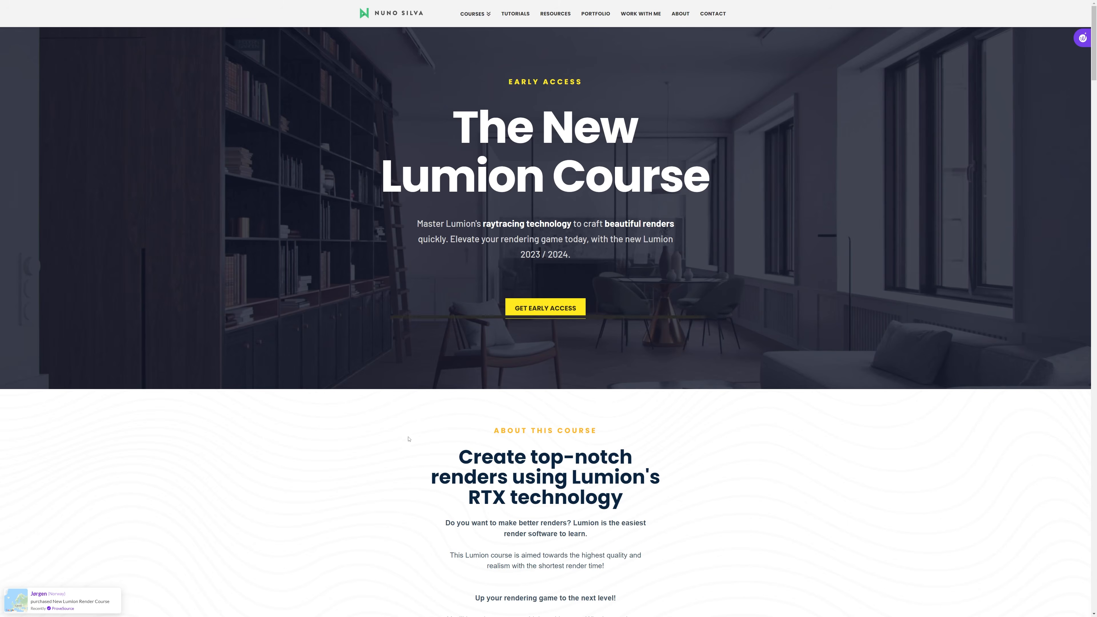
pyautogui.scroll(-8, 409, 439)
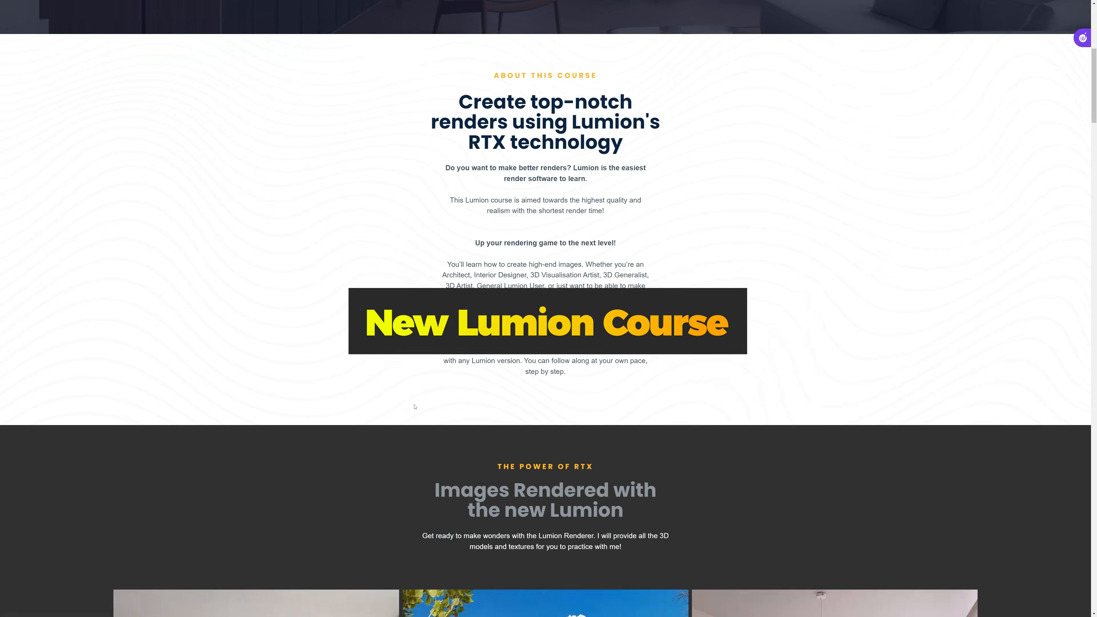
pyautogui.scroll(-15, 414, 407)
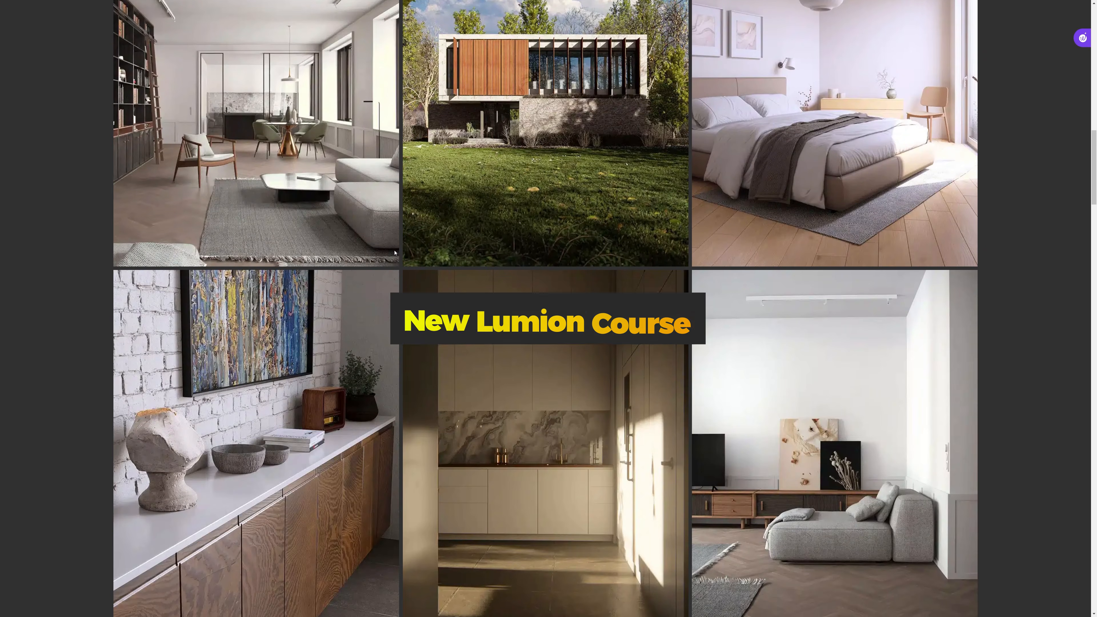
pyautogui.scroll(-2, 395, 253)
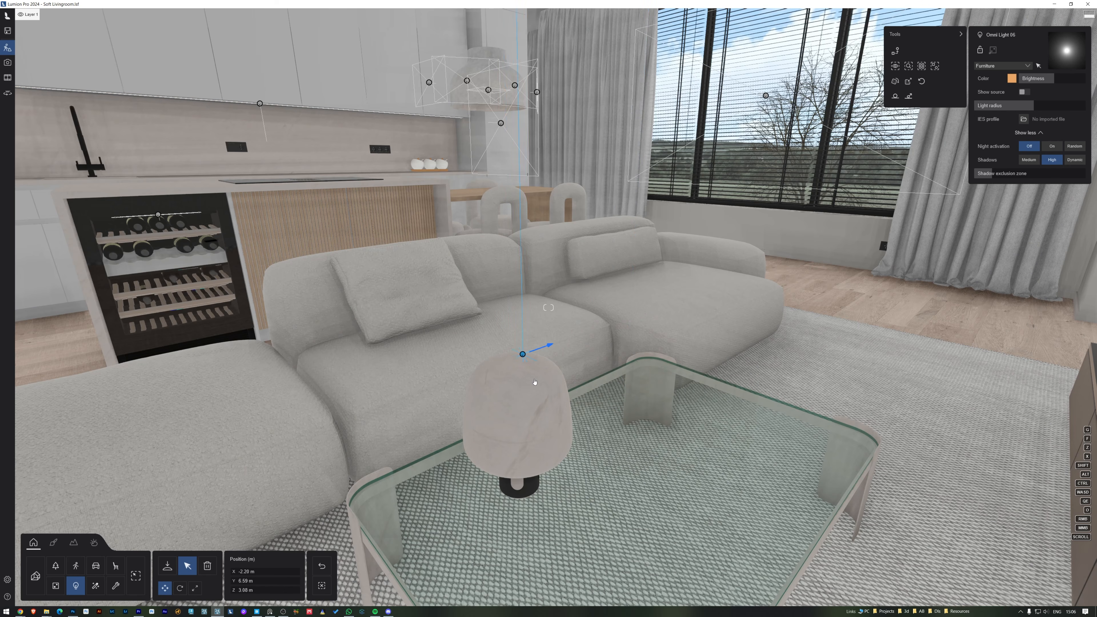
# Step: Position the omni light at the table lamp and give the lamp's glass material a warm yellow subsurface scattering colour, saving the changes
pyautogui.moveTo(526, 384); pyautogui.dragTo(525, 385)
pyautogui.moveTo(526, 386); pyautogui.dragTo(488, 312, button='right')
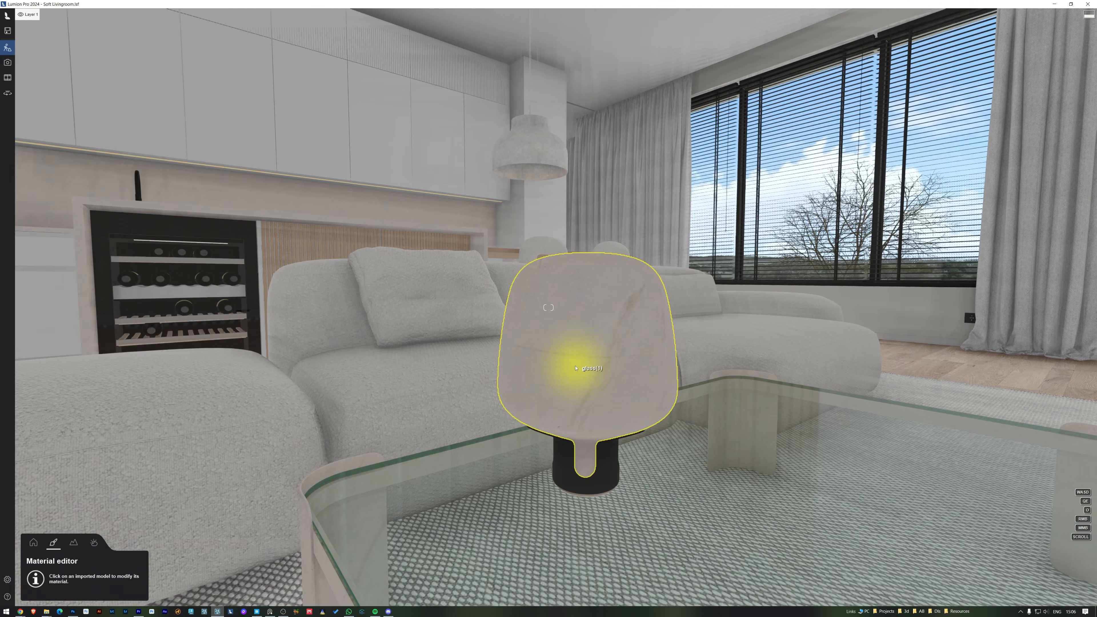
pyautogui.click(588, 369)
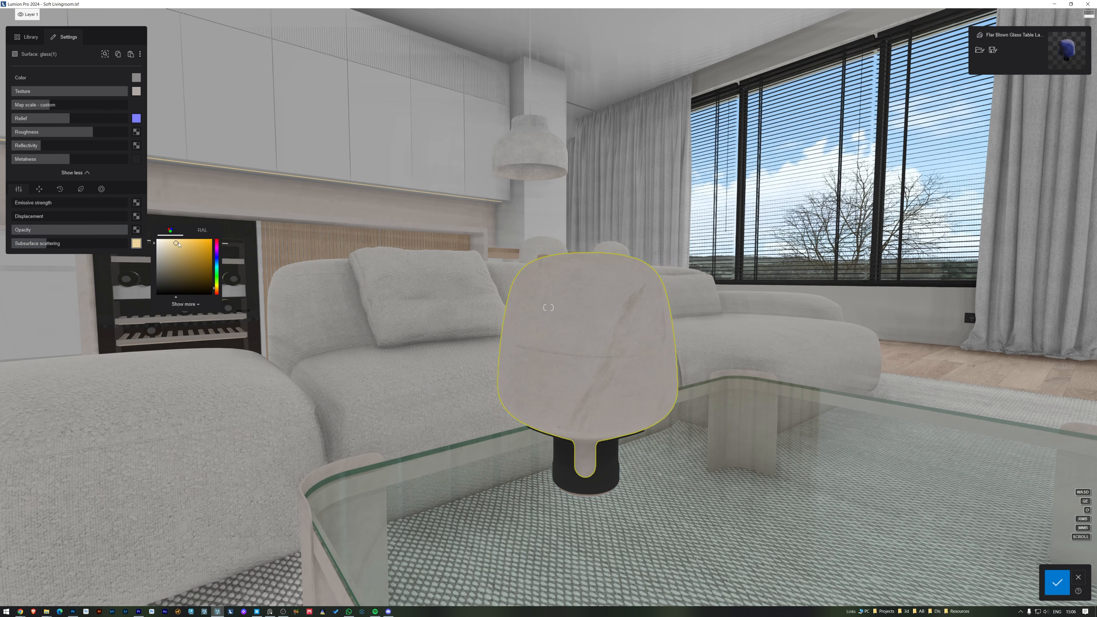
pyautogui.click(1056, 582)
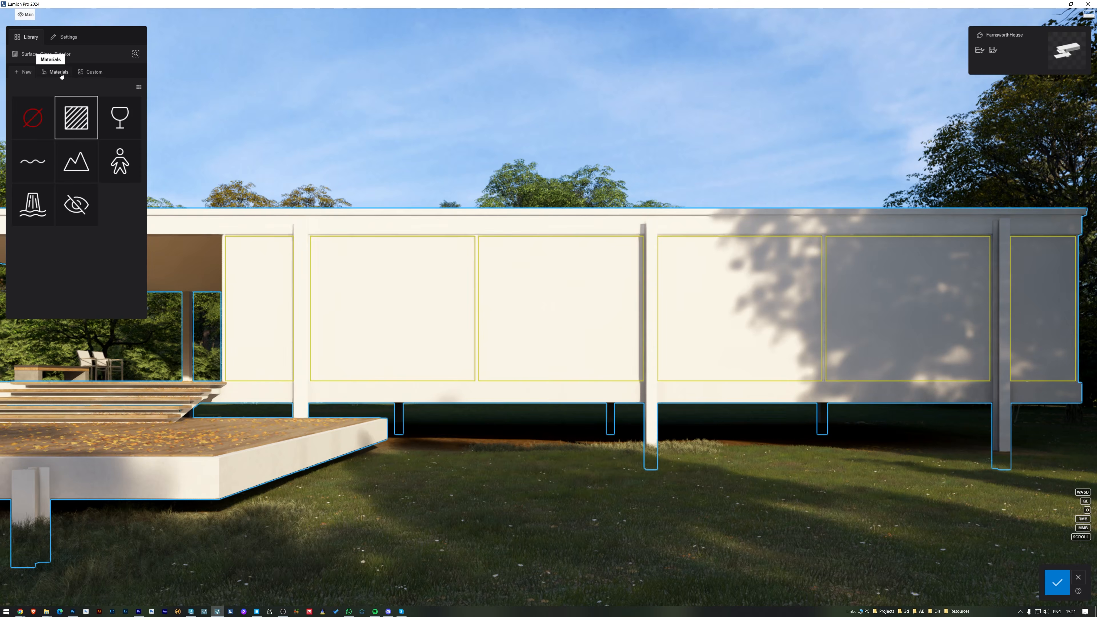
# Step: Apply the clear, uncoloured glass from the Glass category's Interior glass folder to the Glass_Exterior surface
pyautogui.click(48, 115)
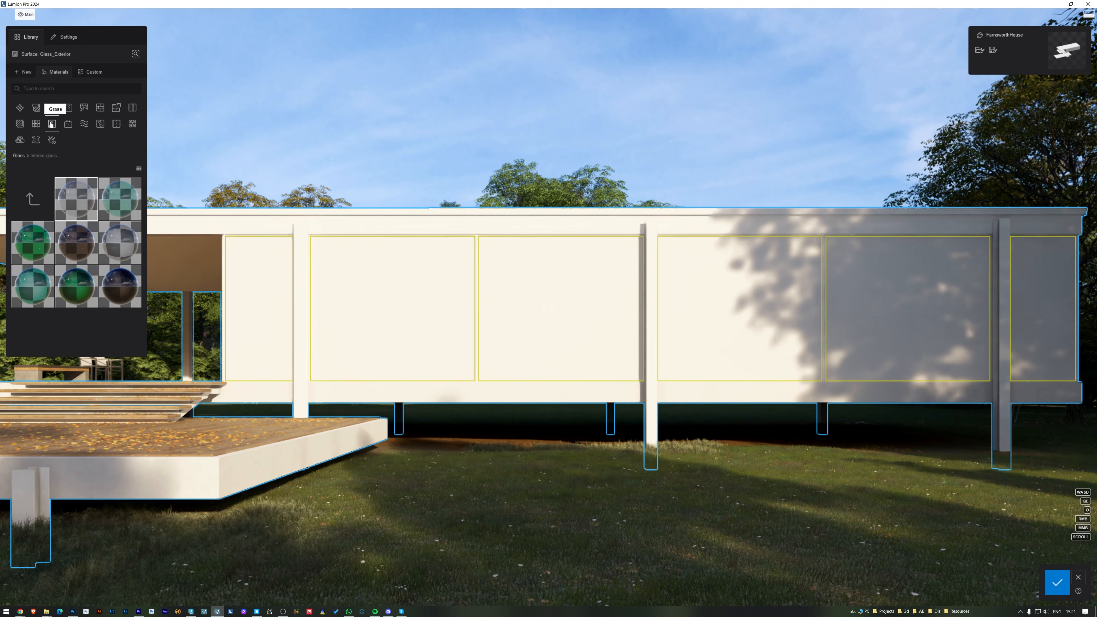
pyautogui.click(55, 111)
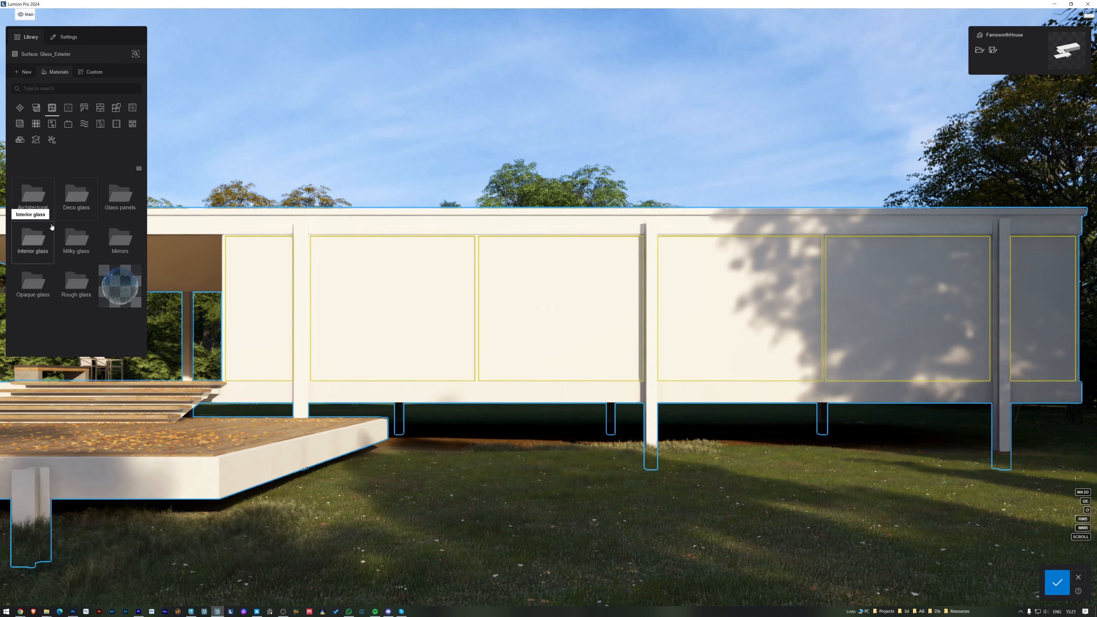
pyautogui.click(38, 242)
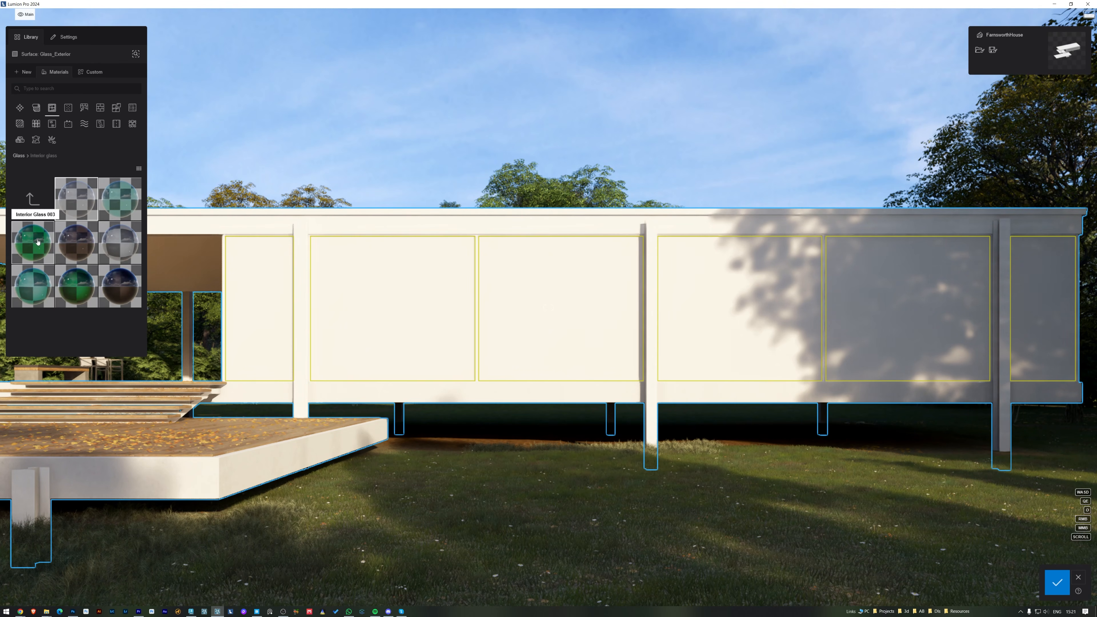
pyautogui.click(76, 201)
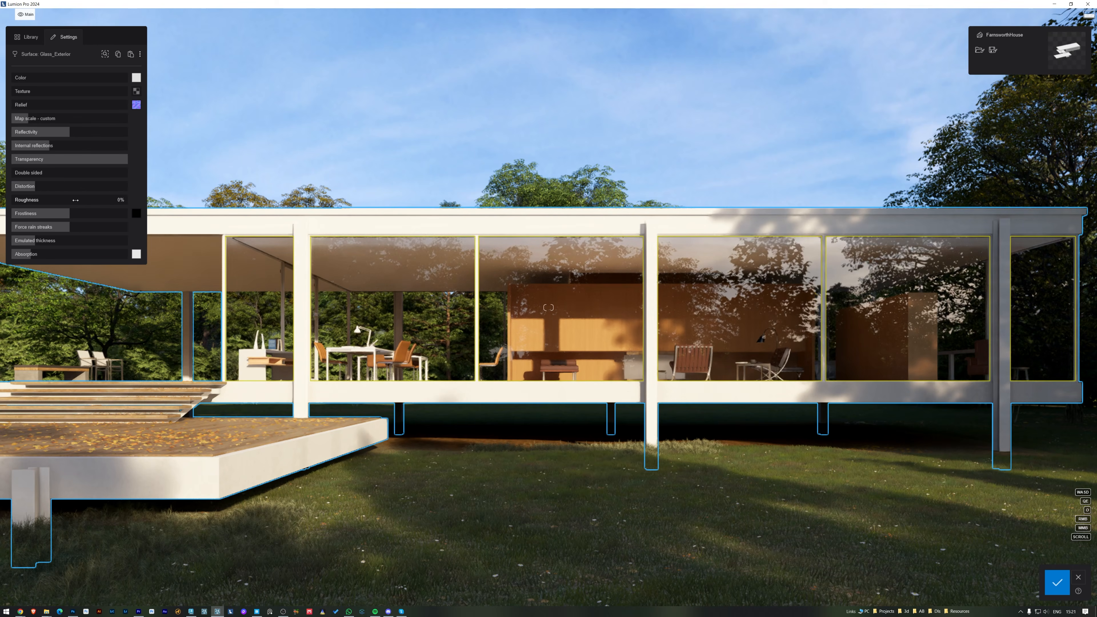
# Step: Set the exterior glass's relief to 1% and increase its map scale, checking the reflections along the facade
pyautogui.moveTo(13, 106); pyautogui.dragTo(16, 105)
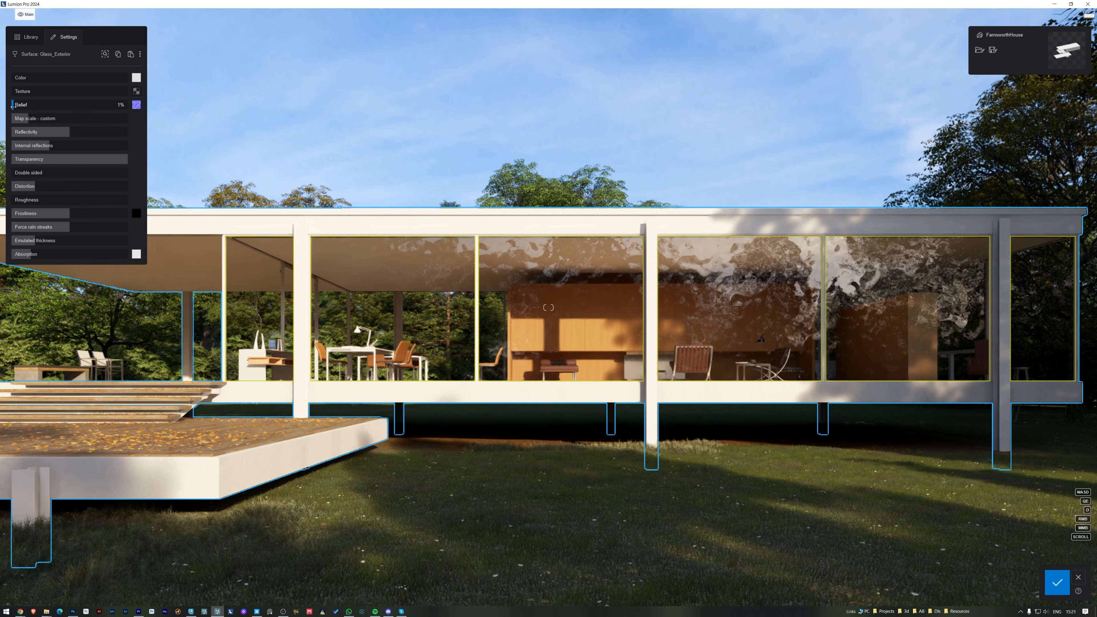
pyautogui.moveTo(25, 119); pyautogui.dragTo(100, 126)
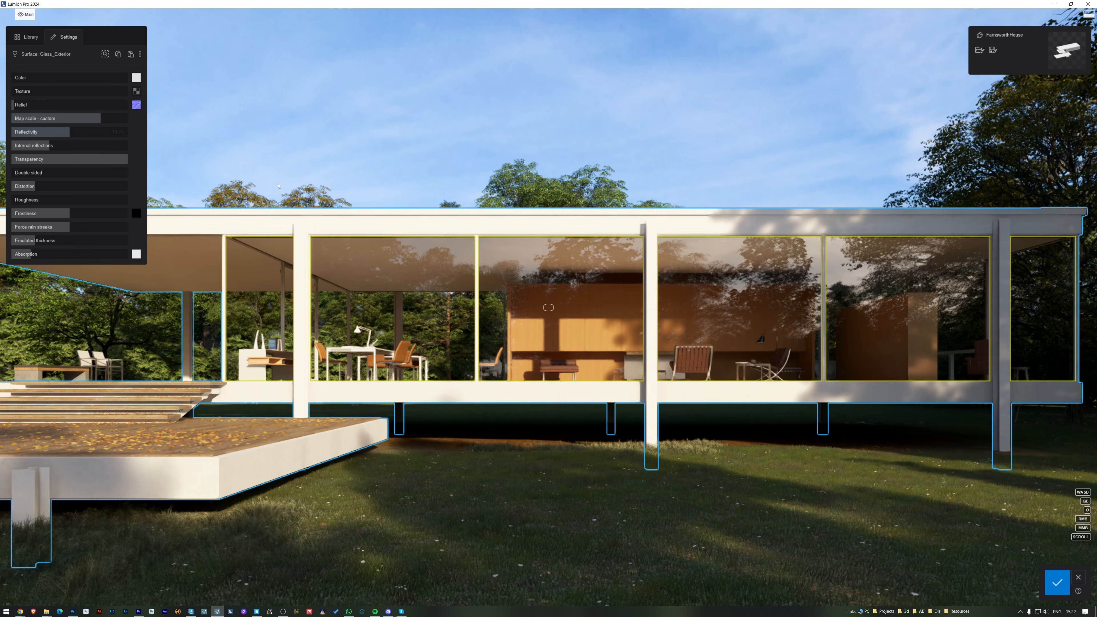
pyautogui.press('a')
pyautogui.press('d')
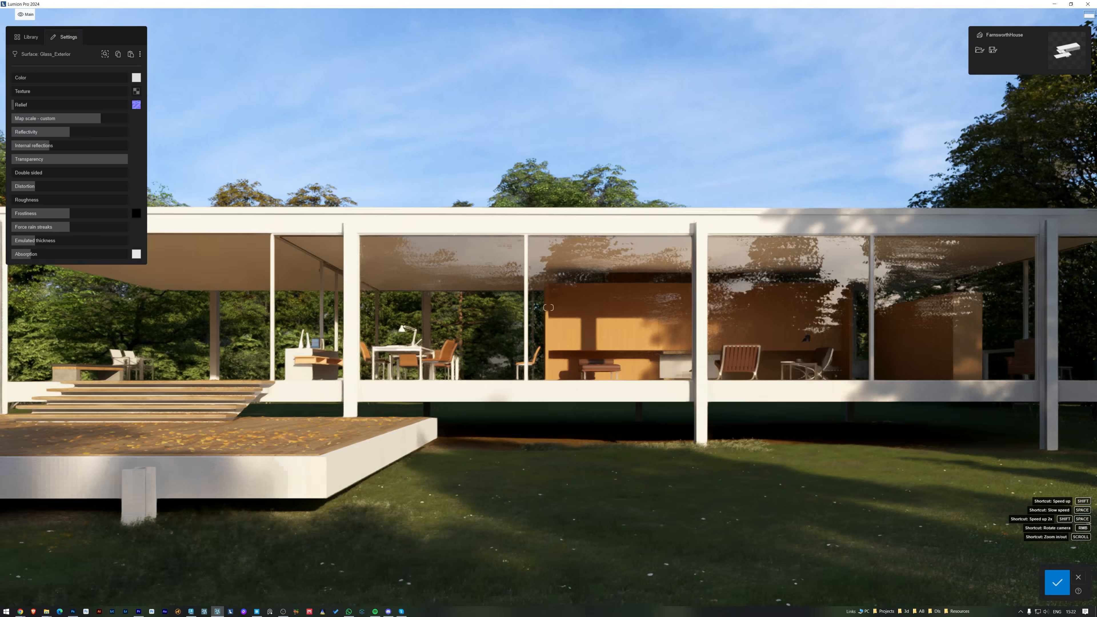
pyautogui.press('a')
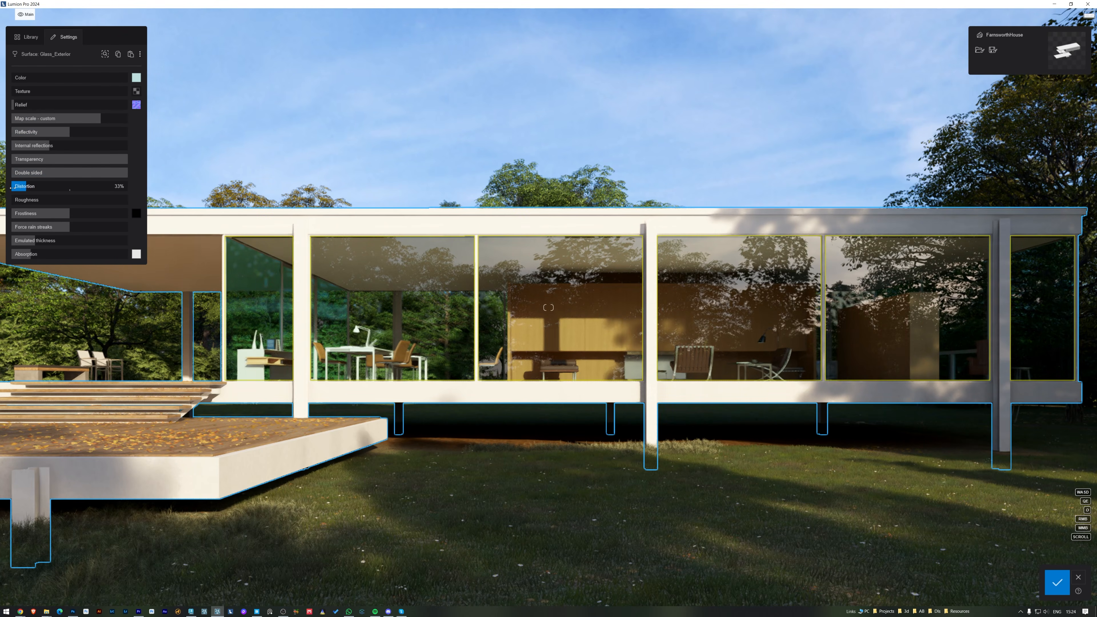
# Step: Set the exterior glass's distortion to 200% and bring its roughness down to zero
pyautogui.moveTo(48, 190); pyautogui.dragTo(171, 190)
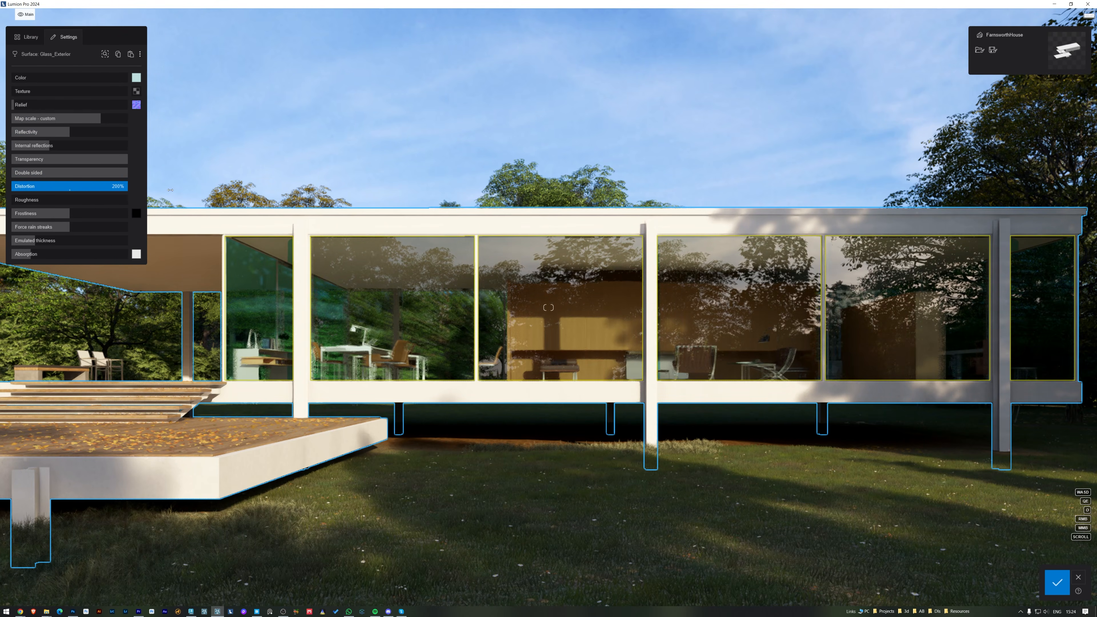
pyautogui.moveTo(65, 197); pyautogui.dragTo(1, 207)
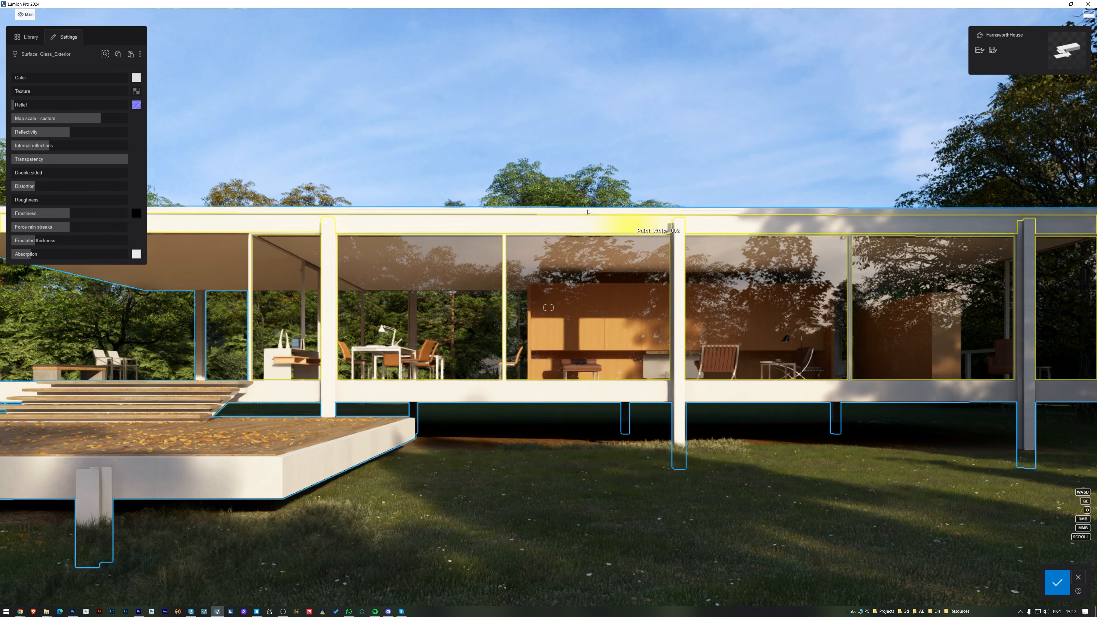
# Step: Tint the Glass_Exterior surface a saturated pinkish red to check the coloured shadows around the interior desk, and reduce the colour's saturation
pyautogui.click(135, 77)
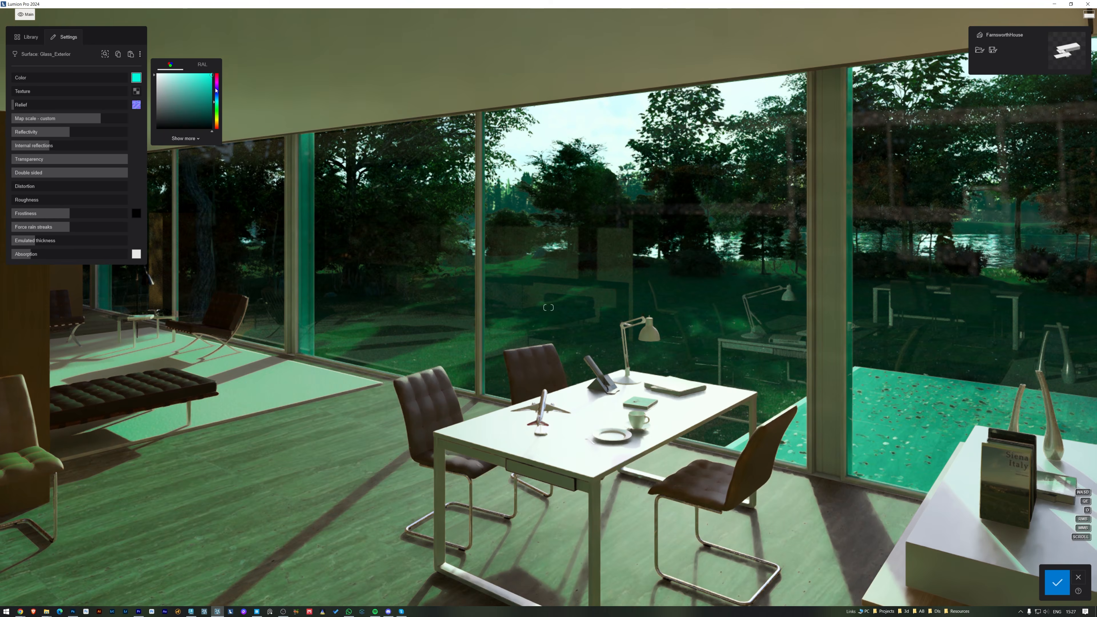
pyautogui.moveTo(217, 100); pyautogui.dragTo(217, 75)
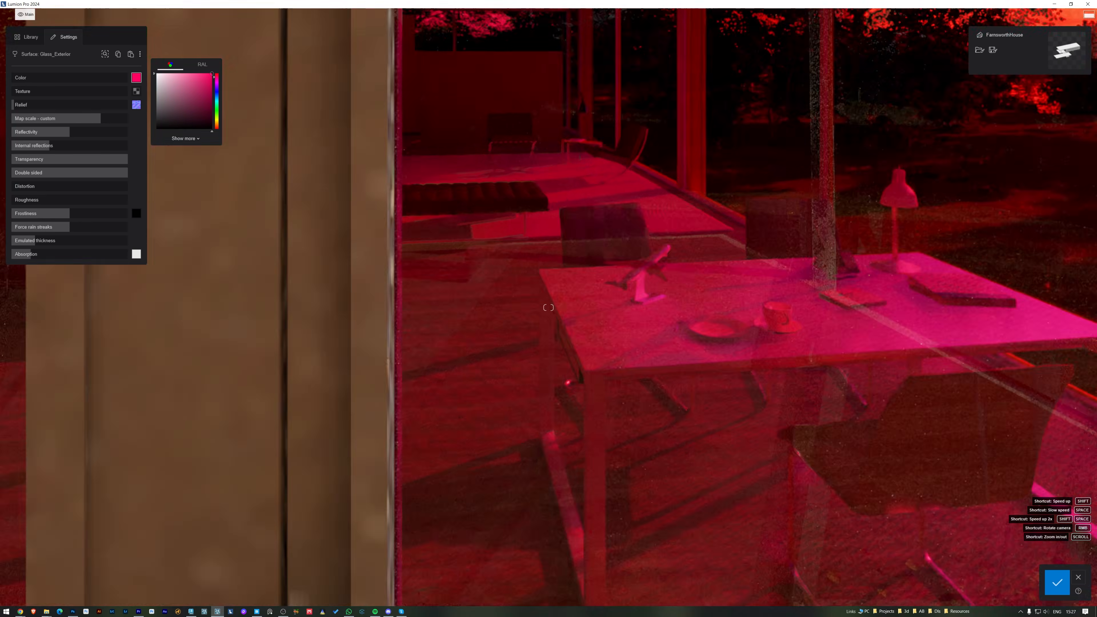
pyautogui.press('w')
pyautogui.moveTo(304, 126); pyautogui.dragTo(312, 162, button='right')
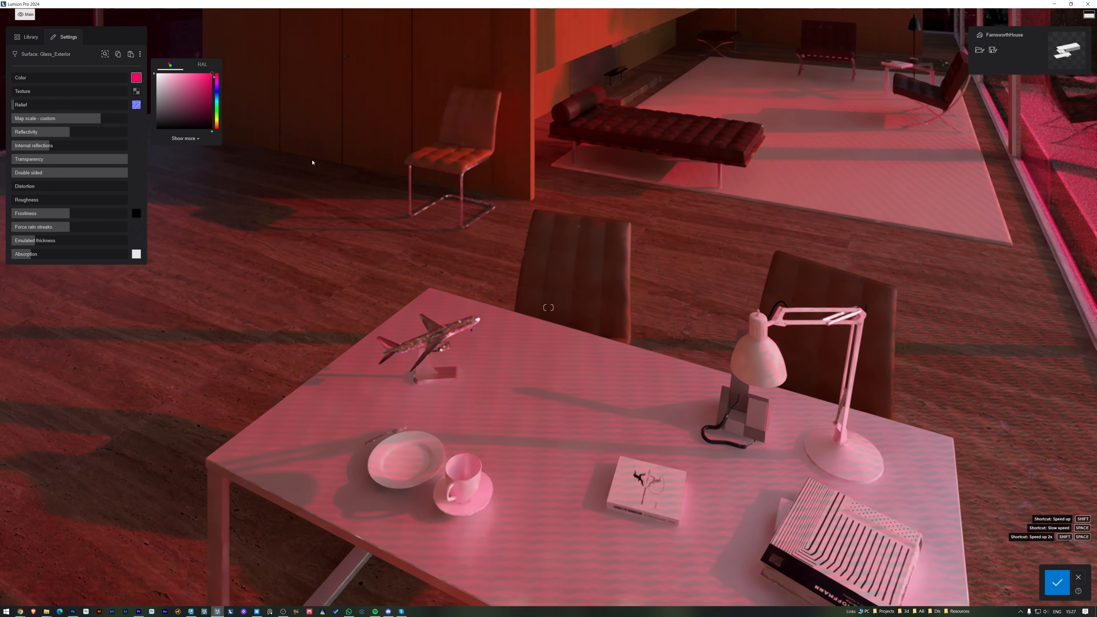
pyautogui.moveTo(211, 74)
pyautogui.mouseDown()
pyautogui.moveTo(102, 77)
pyautogui.moveTo(280, 79)
pyautogui.mouseUp()
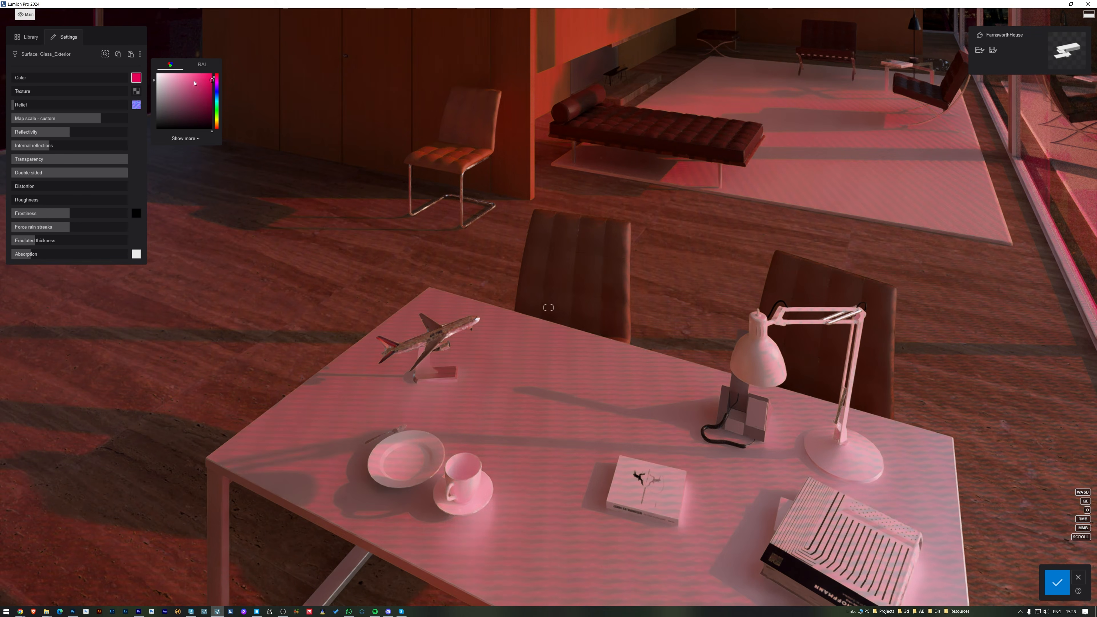
pyautogui.moveTo(194, 83); pyautogui.dragTo(122, 85)
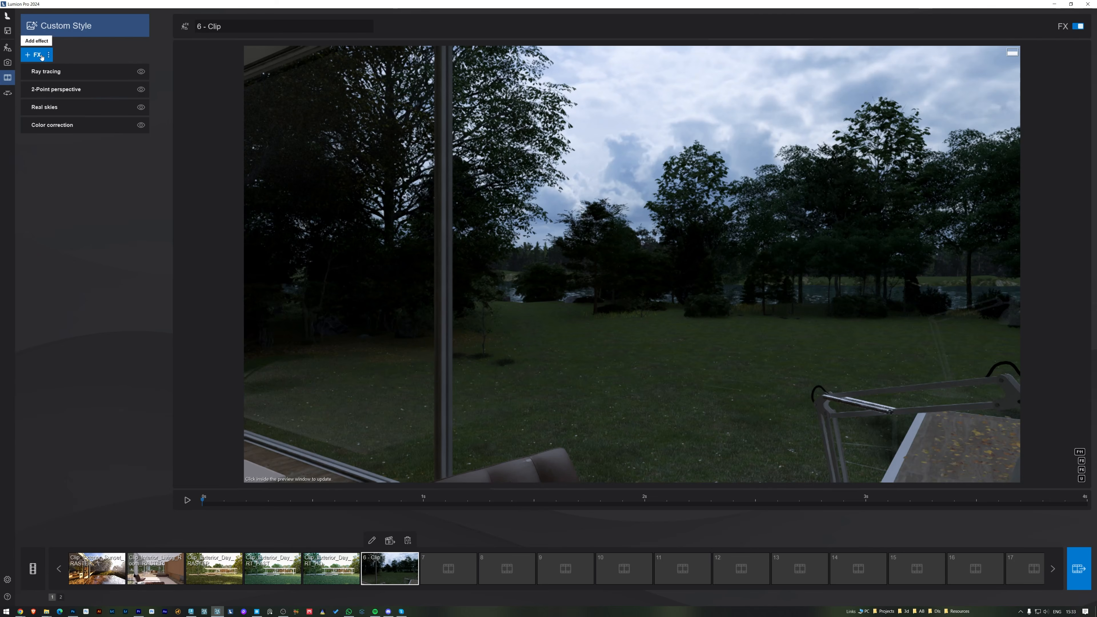
# Step: Add the Precipitation effect to clip 6 with strong rain streaks at maximum streak size, and preview the clip
pyautogui.click(41, 56)
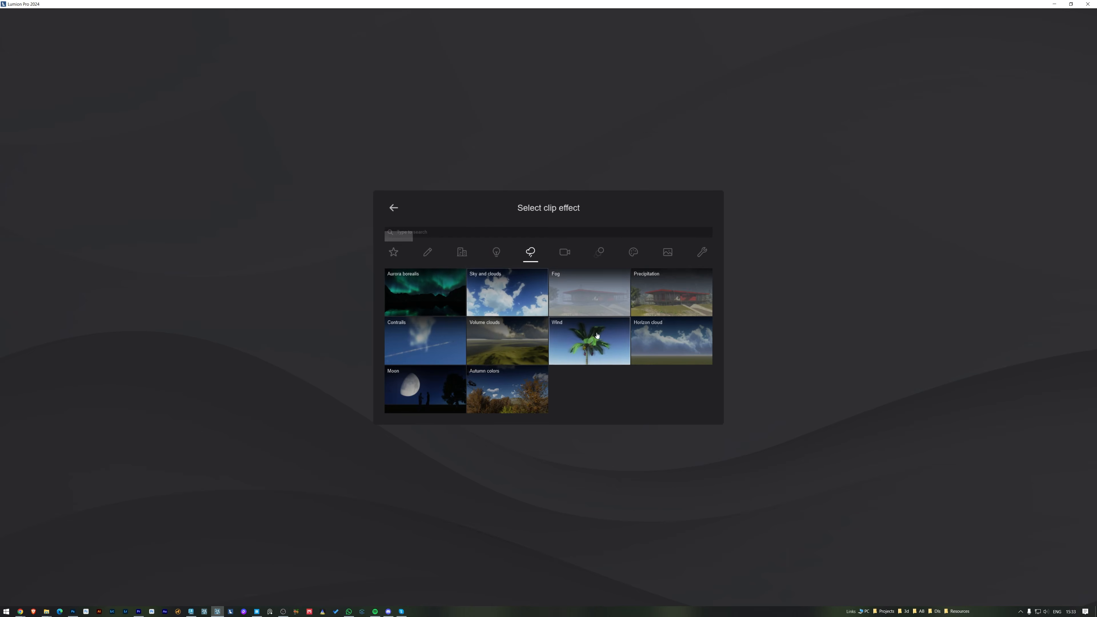
pyautogui.click(668, 287)
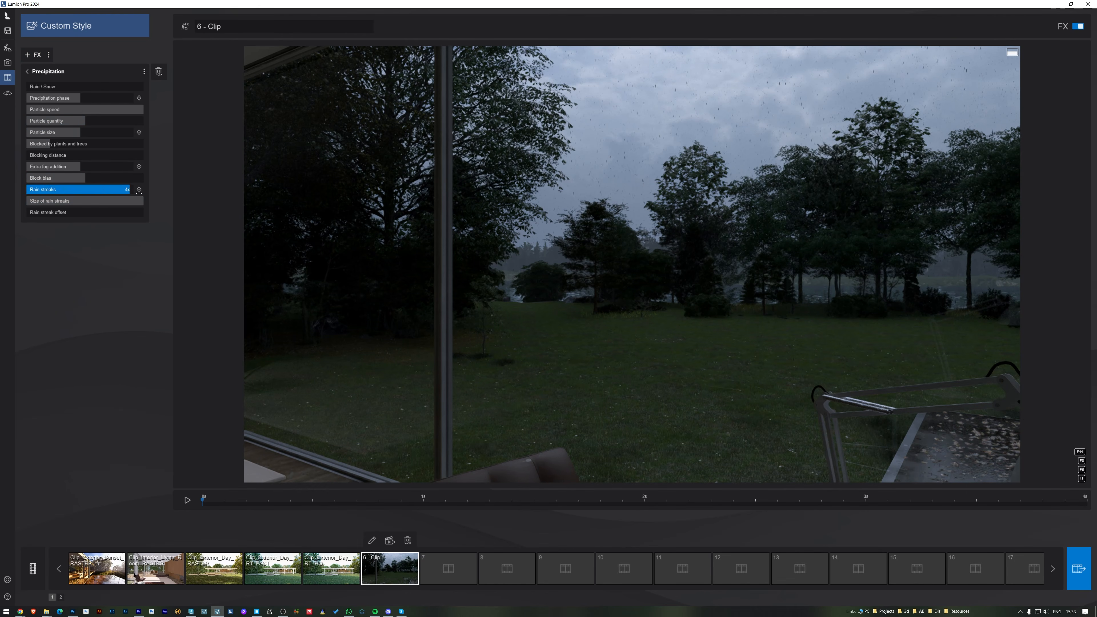
pyautogui.click(187, 501)
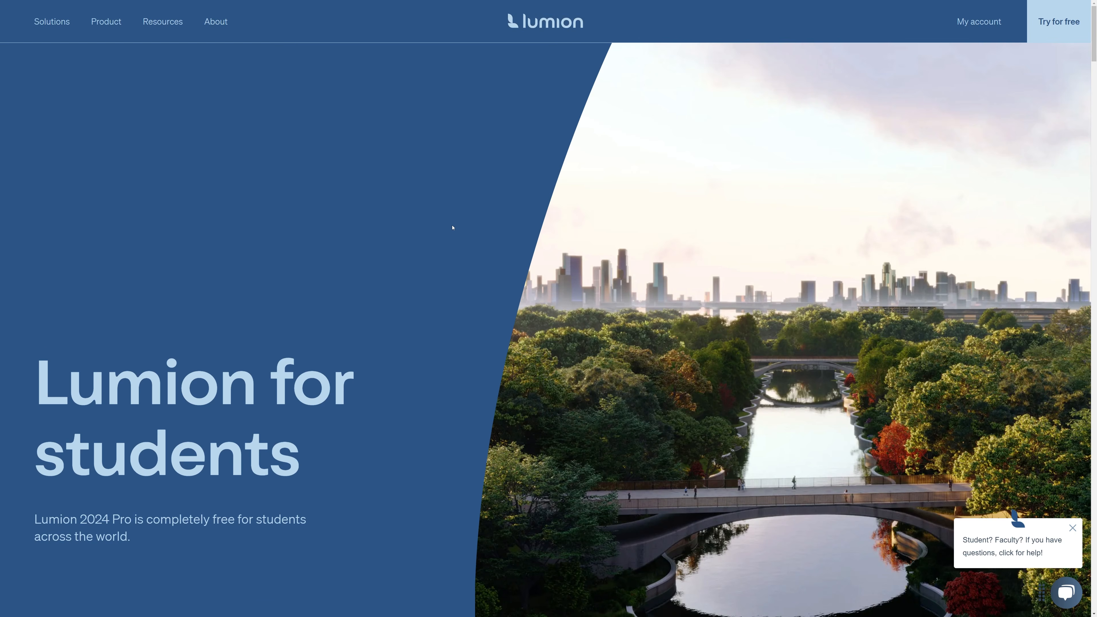
# Step: Switch to the Lumion for students web page and read from its heading down to the Get Lumion Student section
pyautogui.scroll(-3, 452, 228)
pyautogui.moveTo(45, 247); pyautogui.dragTo(307, 319)
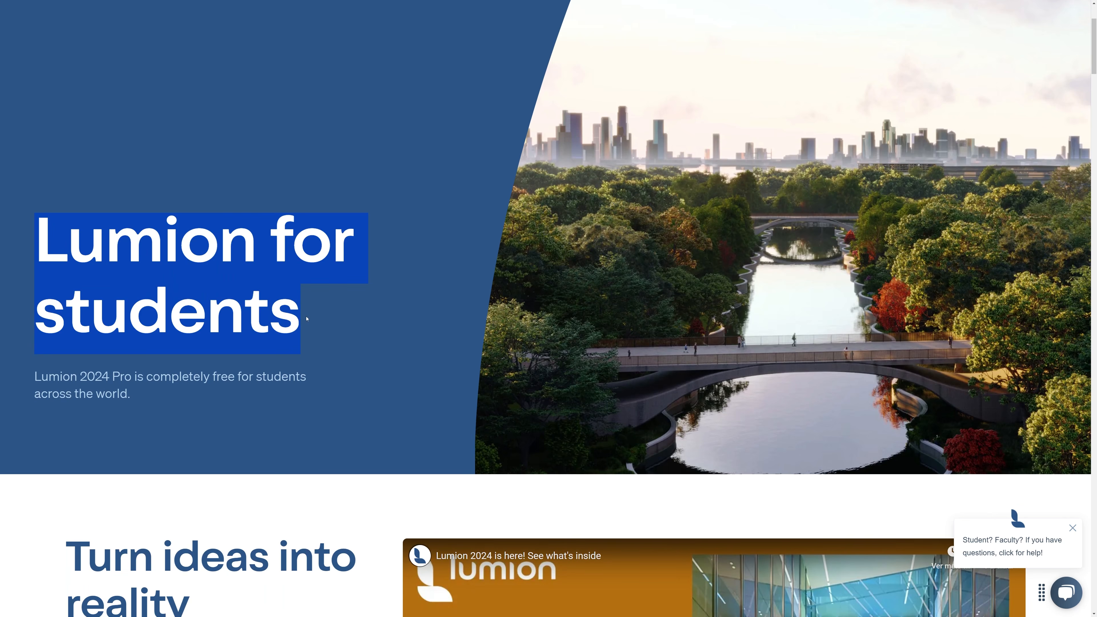
pyautogui.click(369, 302)
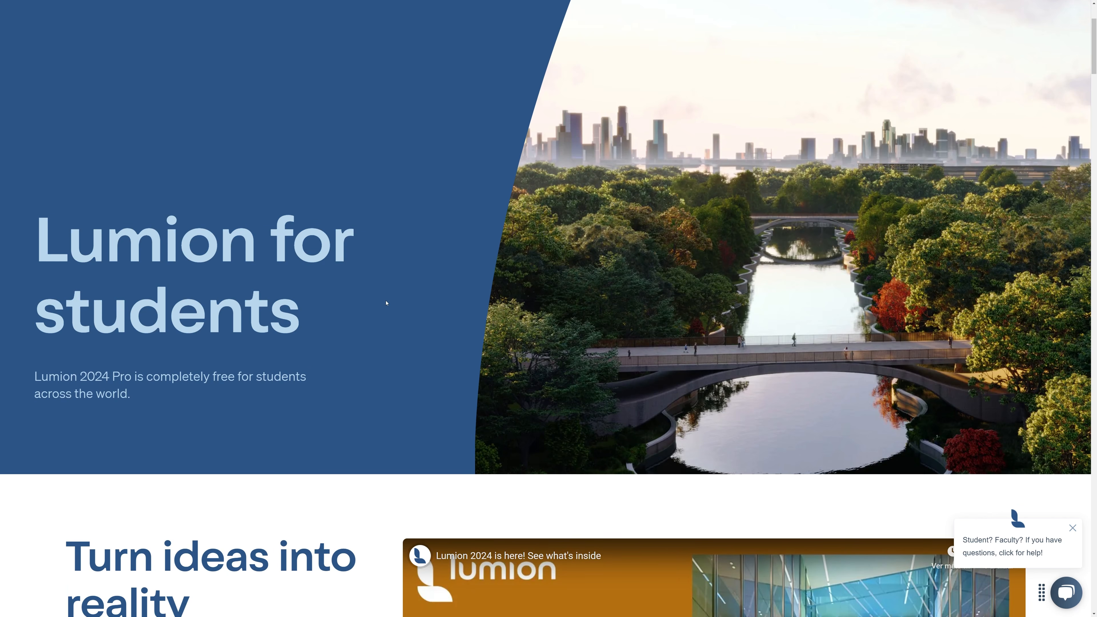
pyautogui.scroll(-9, 386, 303)
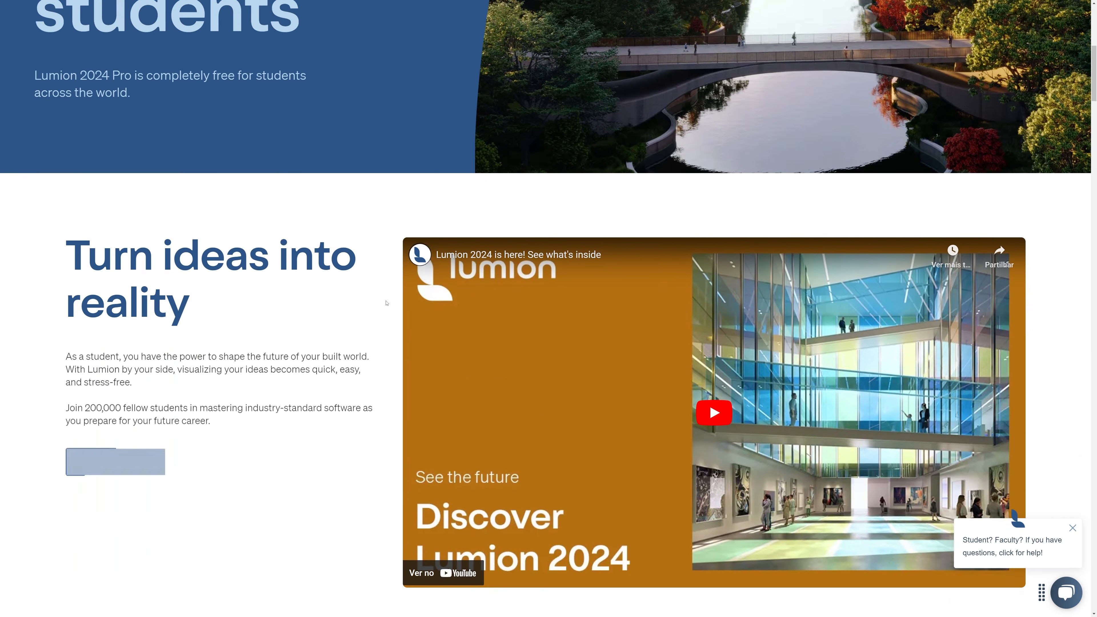
pyautogui.scroll(-2, 370, 304)
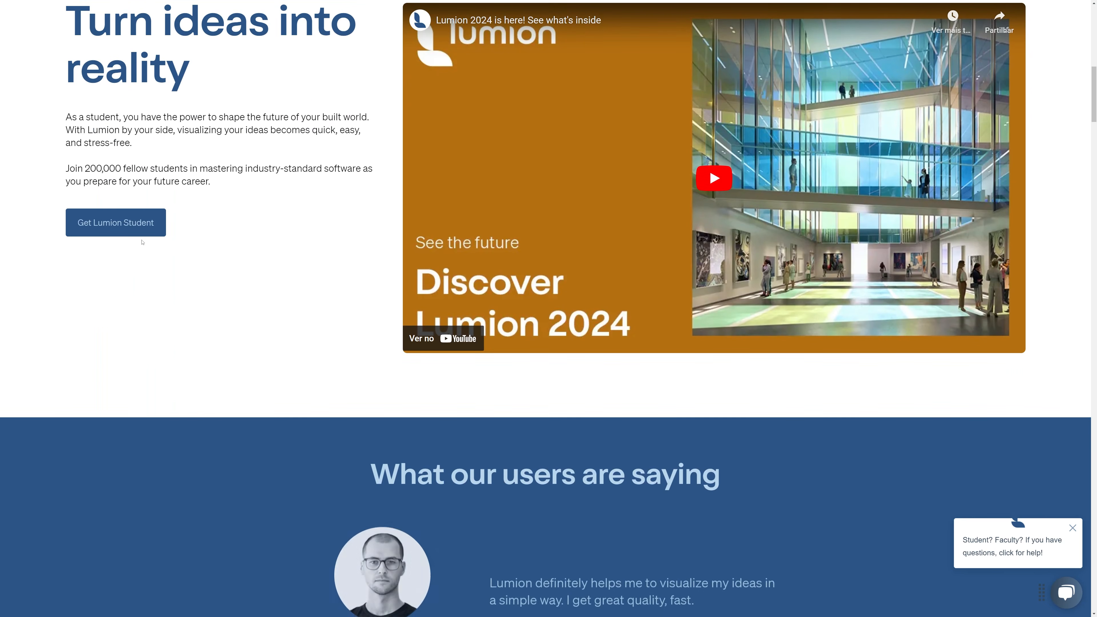